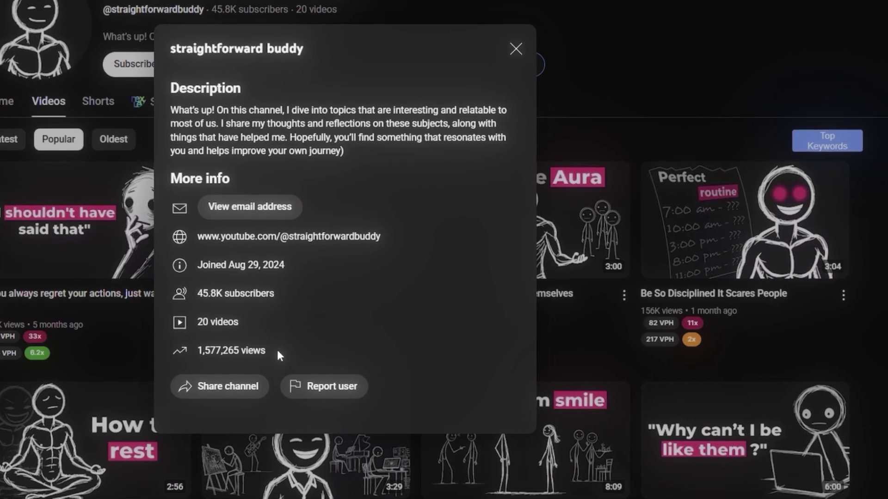
- Highlight the channel's 20 videos and view count, then send the copied transcript to ChatGPT to save
drag(245, 320, 202, 320)
drag(274, 350, 258, 352)
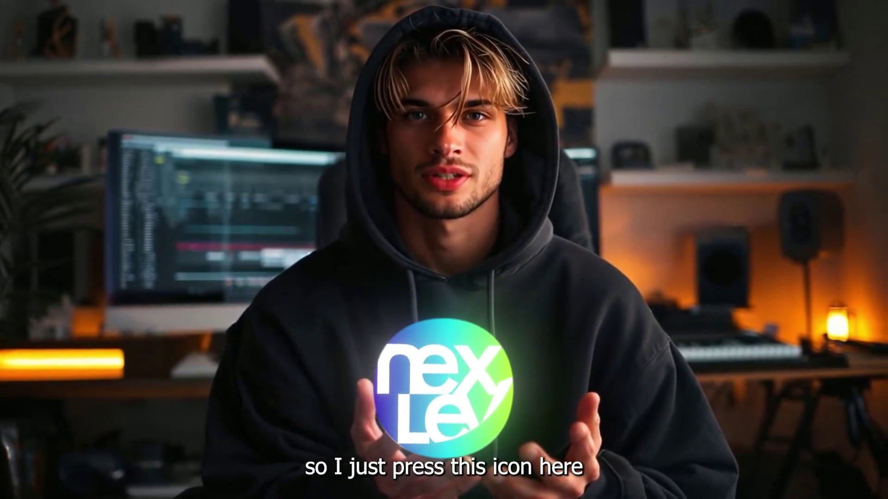
click(438, 291)
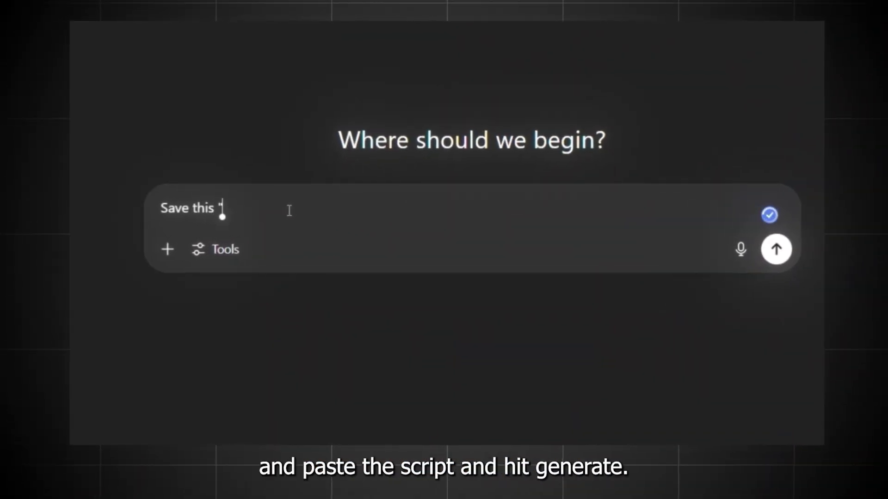
key(ctrl+v)
key(Return)
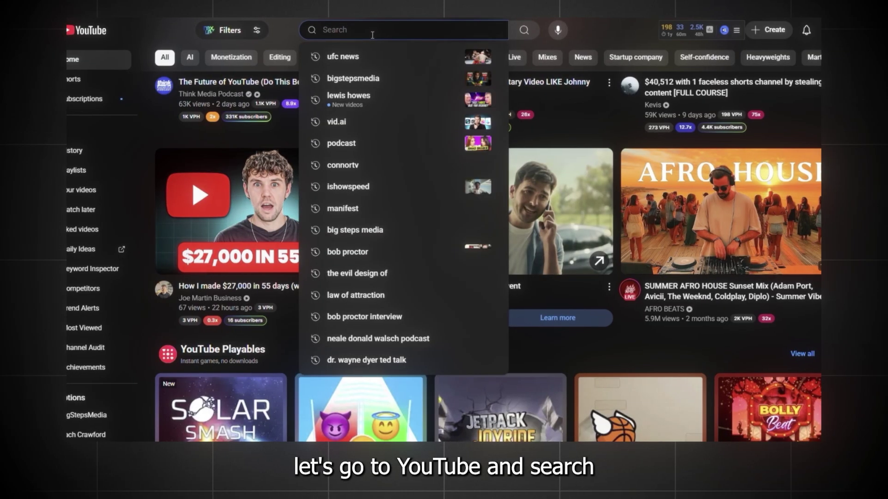
- Search YouTube for 'Abundance wealth' limited to videos uploaded this month
text(Abundance)
key(Return)
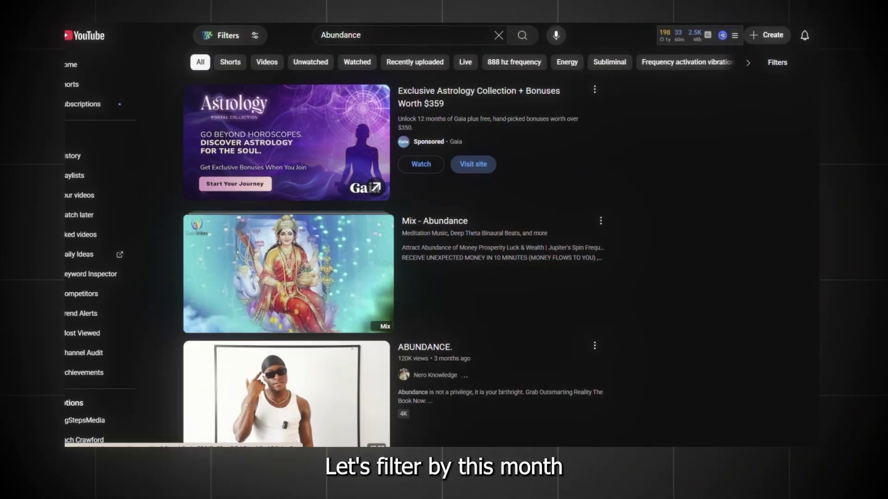
click(786, 61)
click(303, 227)
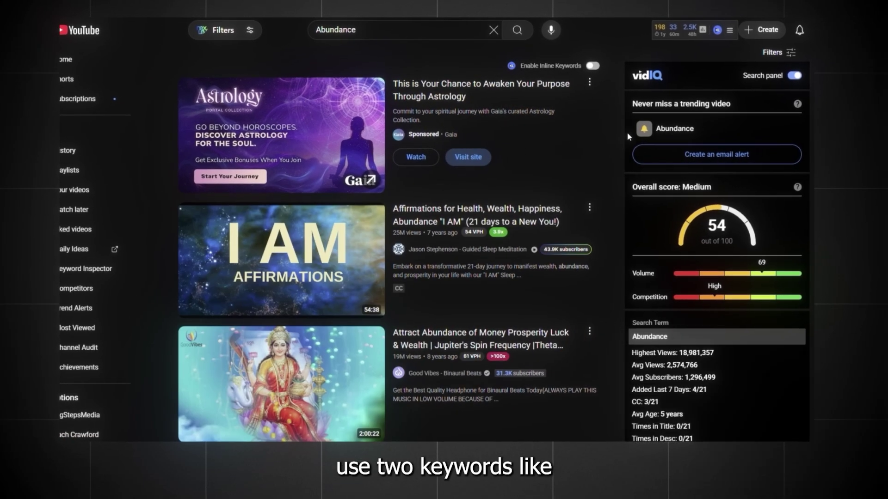
text(walth)
key(Return)
click(368, 31)
text(e)
key(Return)
- Open the Master Your Mind channel, sort its videos by Popular, and open the top one
scroll(617, 178, down, 20)
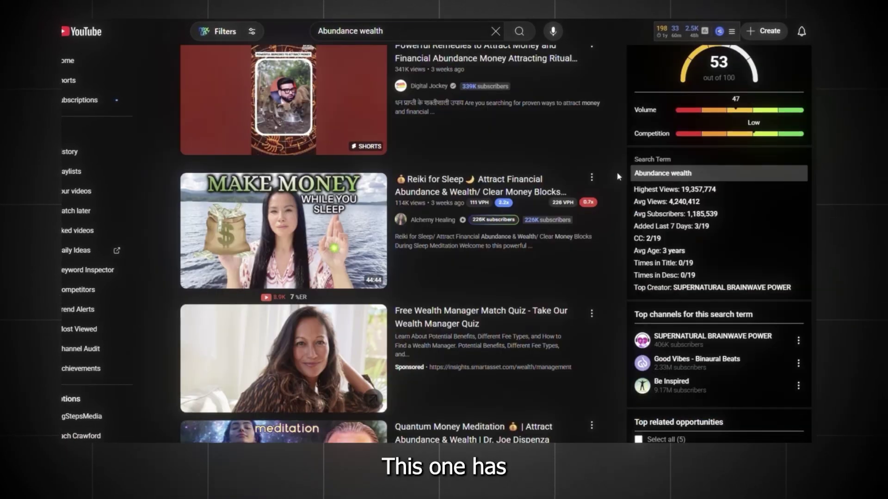
scroll(617, 178, down, 1)
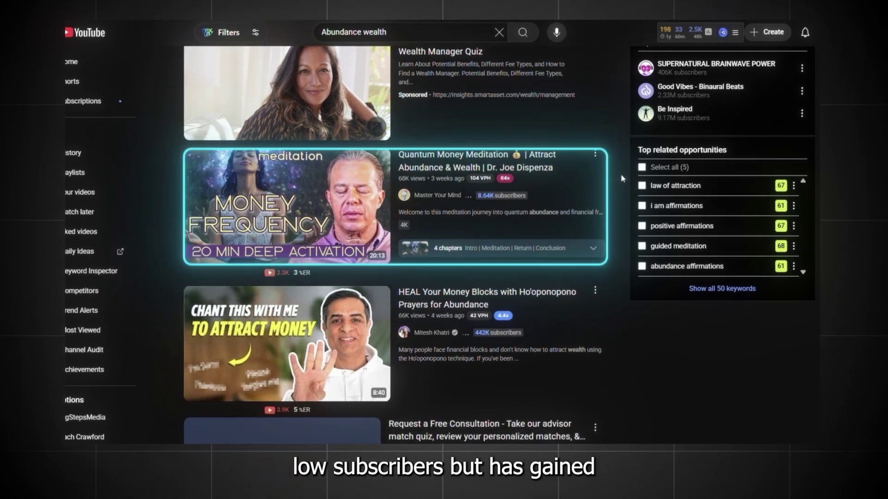
mouse_move(239, 206)
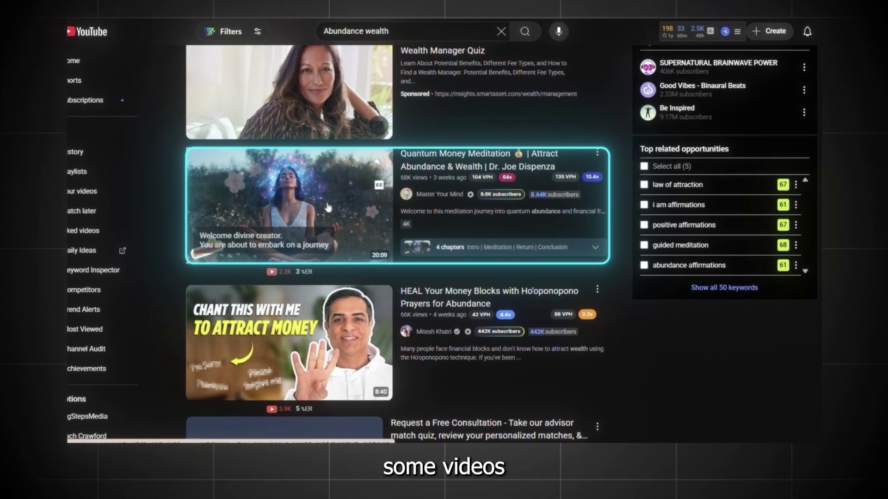
click(444, 199)
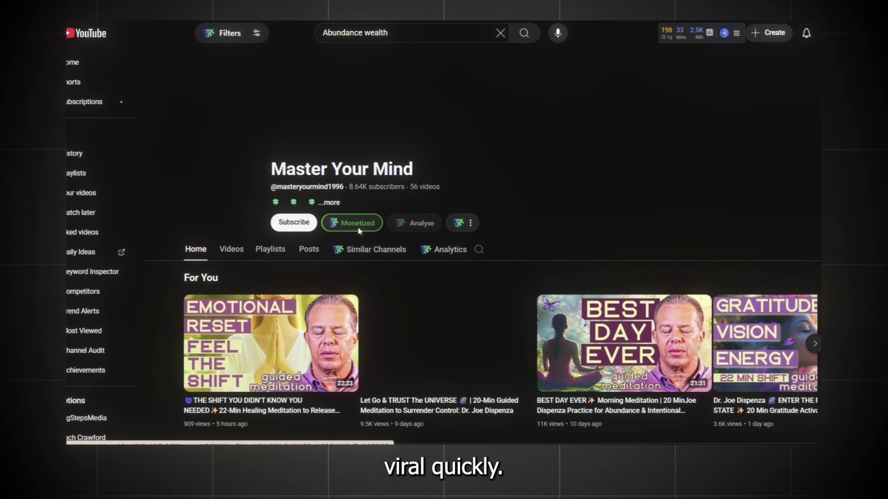
click(236, 251)
scroll(545, 176, down, 1)
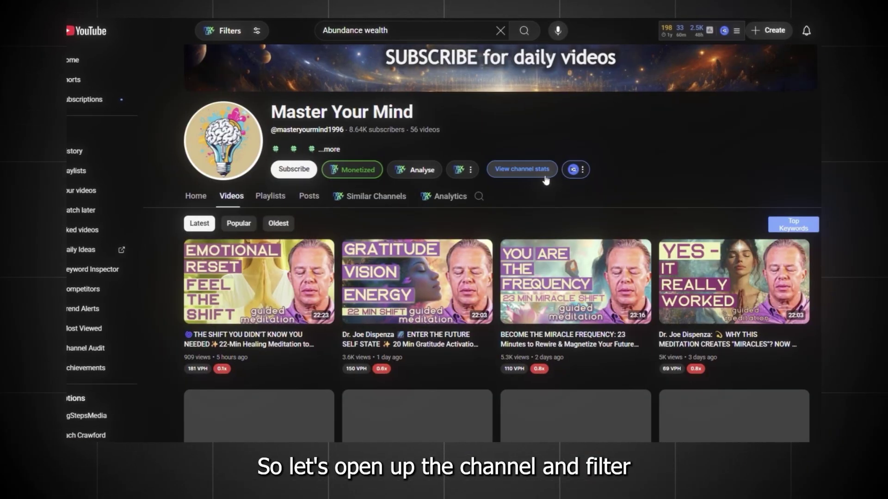
click(233, 226)
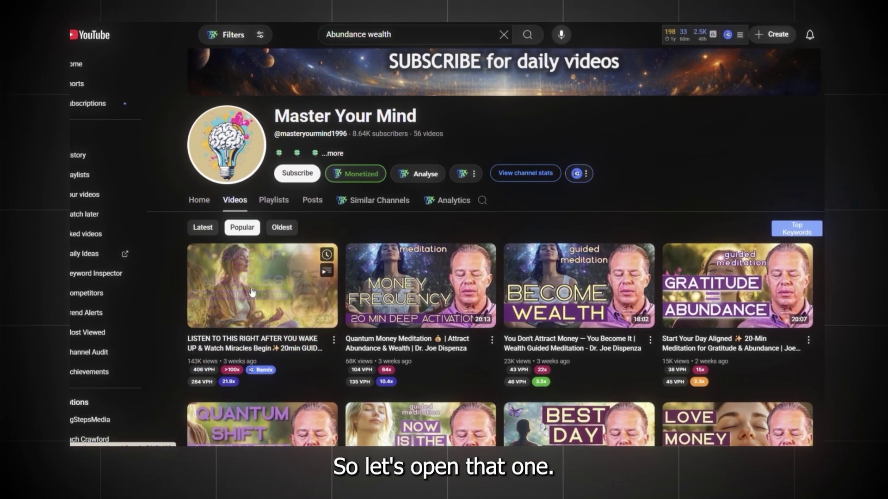
click(266, 285)
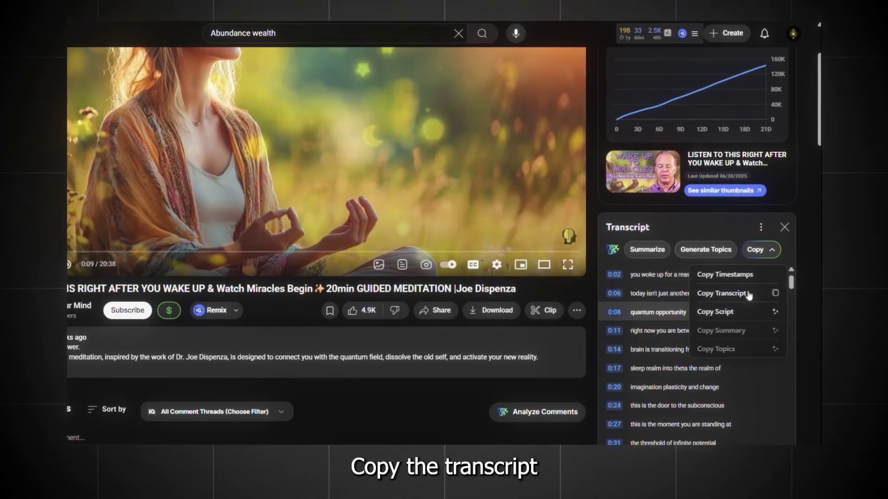
- Copy the video transcript and ask ChatGPT to write a new script matching its tone, style and length
click(748, 293)
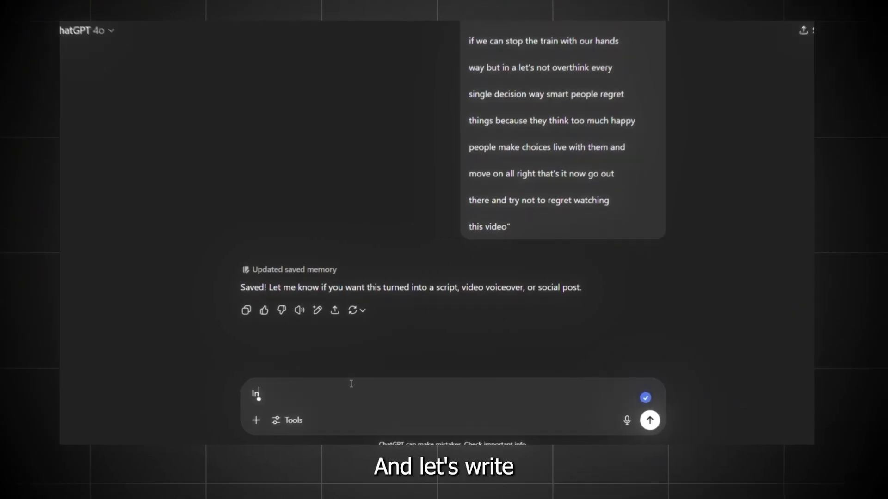
text(the same tone, writing style and tech)
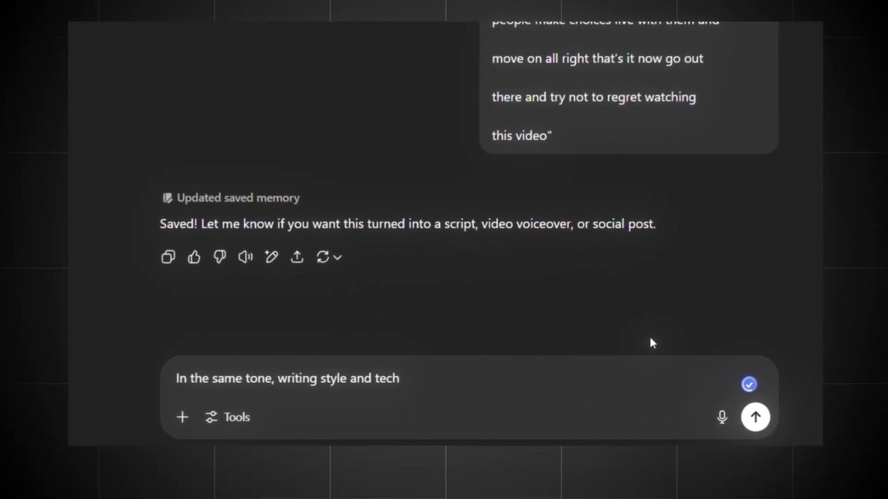
text(nique and length, write this script)
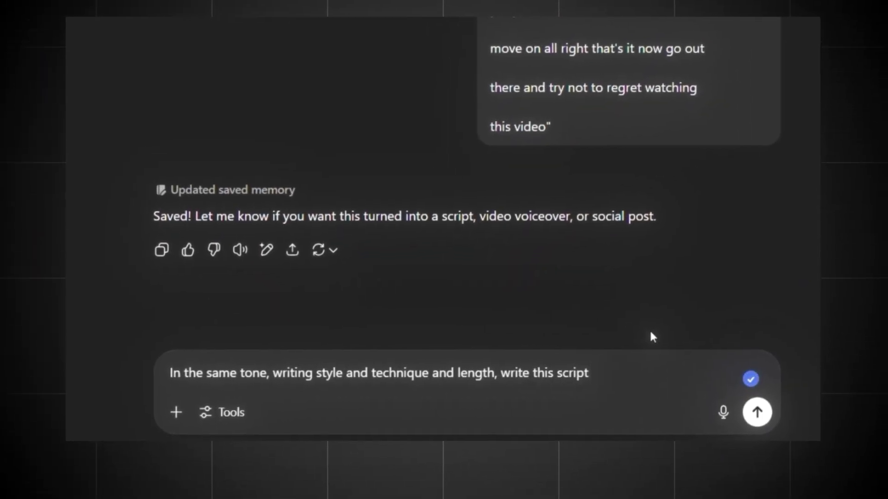
text( but don't include any heads or)
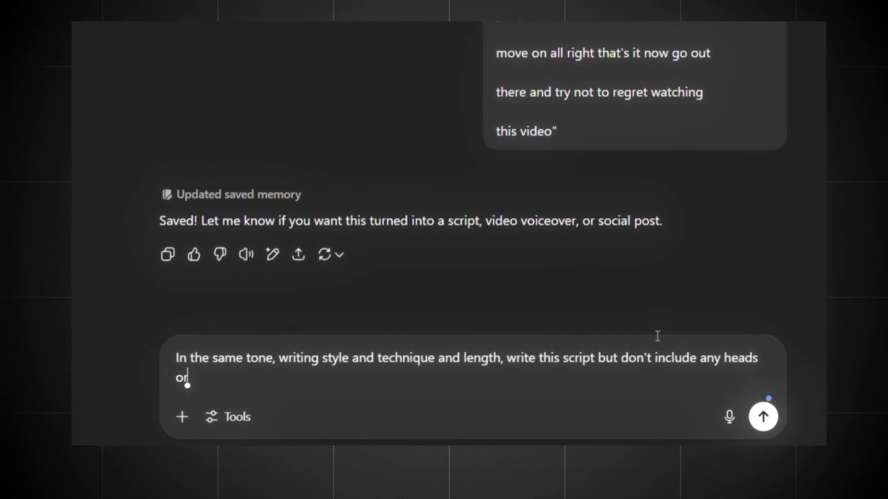
text( anything else, just the script)
key(ctrl+v)
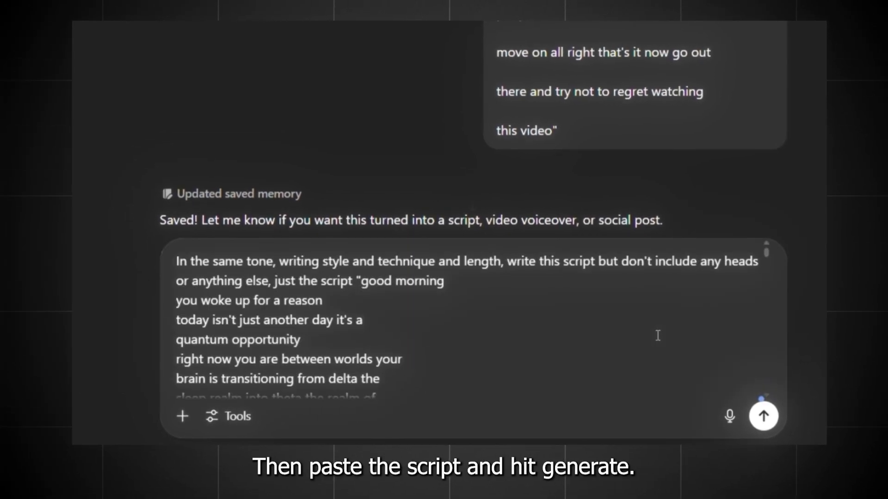
key(Return)
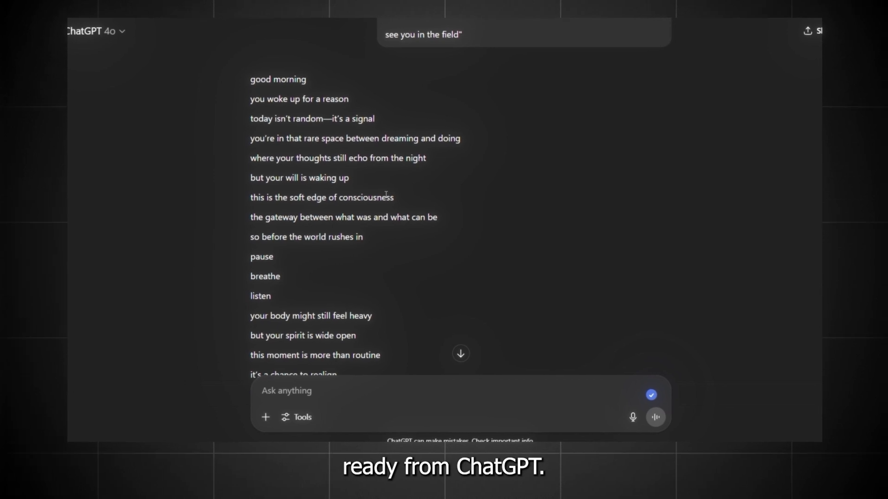
scroll(387, 198, down, 2)
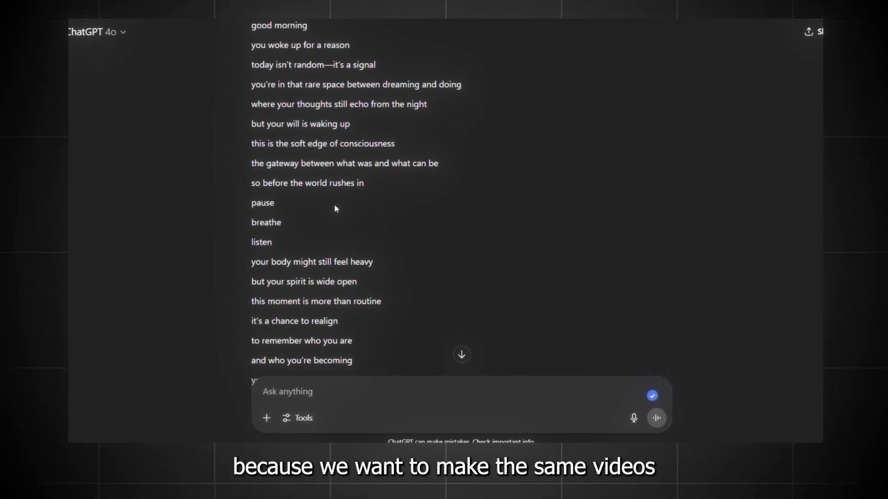
scroll(336, 209, down, 2)
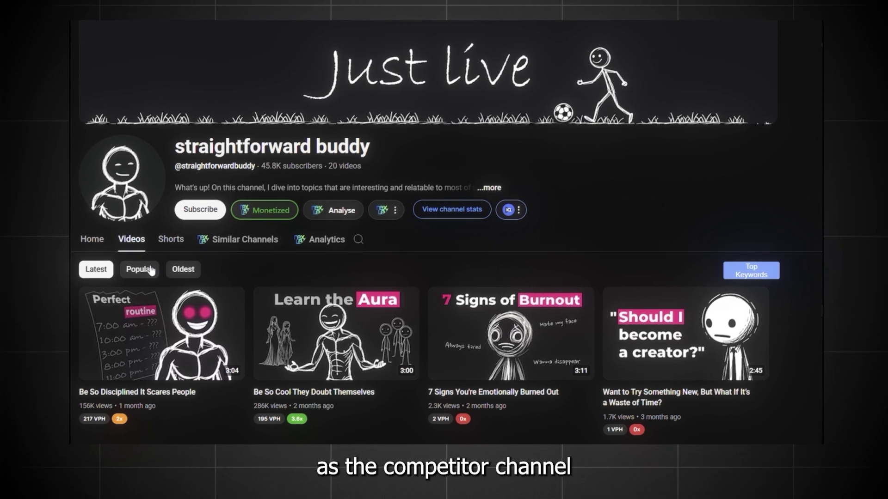
- Sort the straightforward buddy channel's videos by Popular and scroll through them
click(127, 268)
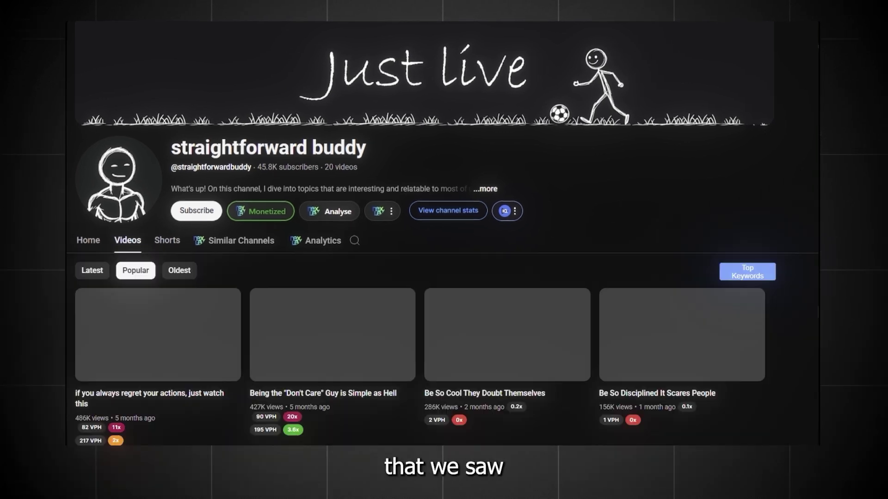
scroll(443, 232, down, 2)
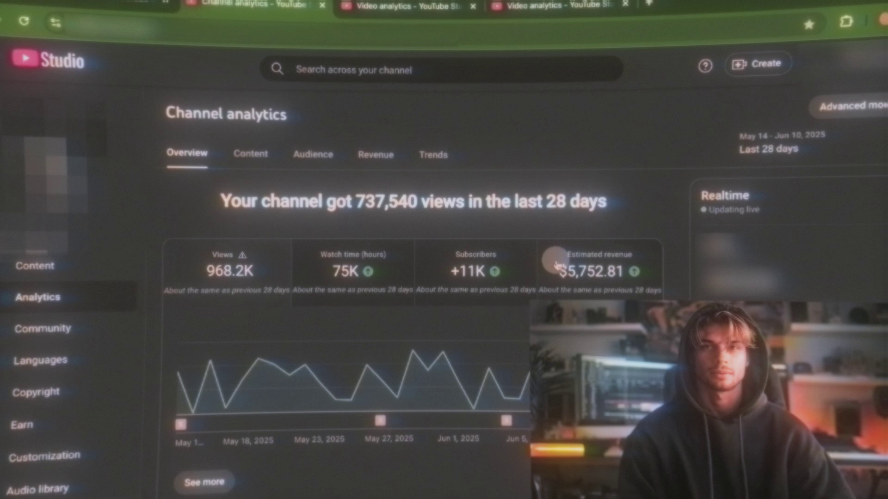
- Switch to the Video analytics tab in YouTube Studio
click(431, 17)
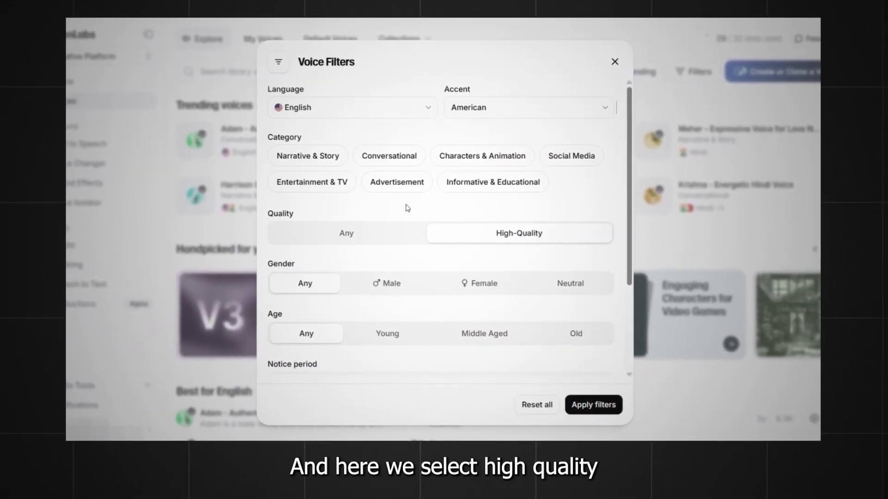
- Scroll through the filtered high-quality American English voices in ElevenLabs
scroll(407, 208, down, 1)
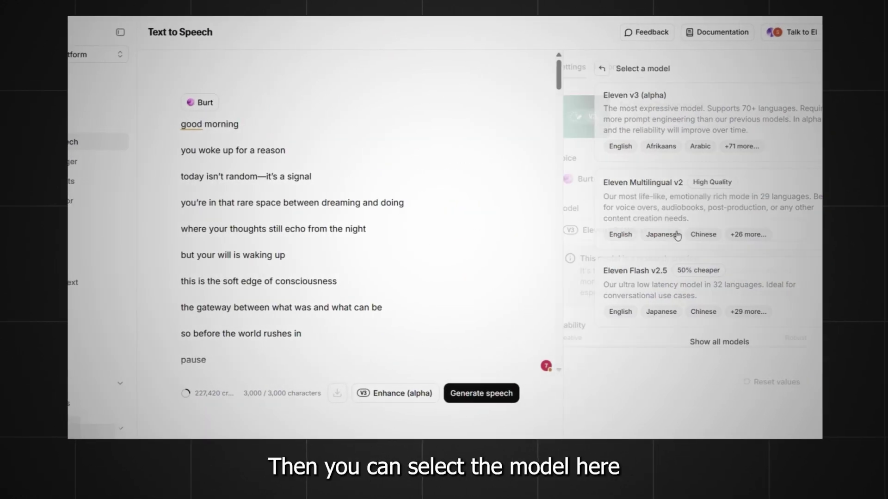
- Select Eleven Multilingual v2 and delete the blank lines before 'miracles are normal now' and 'i'll see you out there'
click(638, 183)
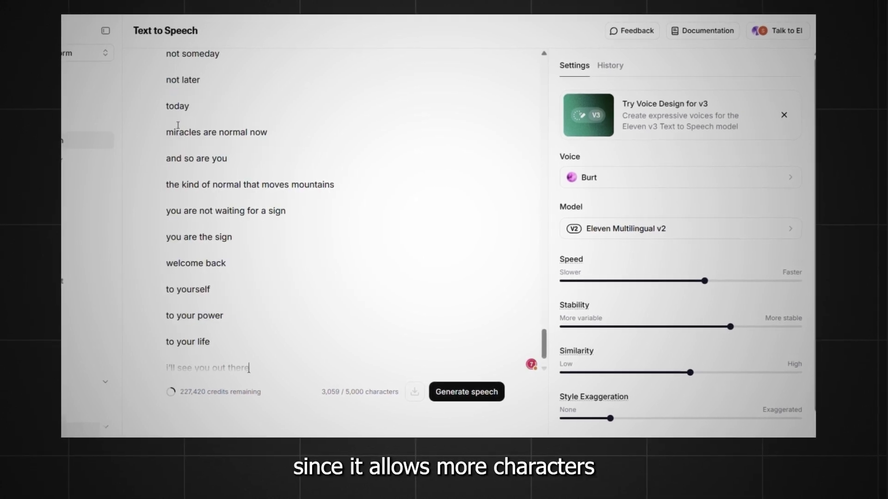
key(BackSpace)
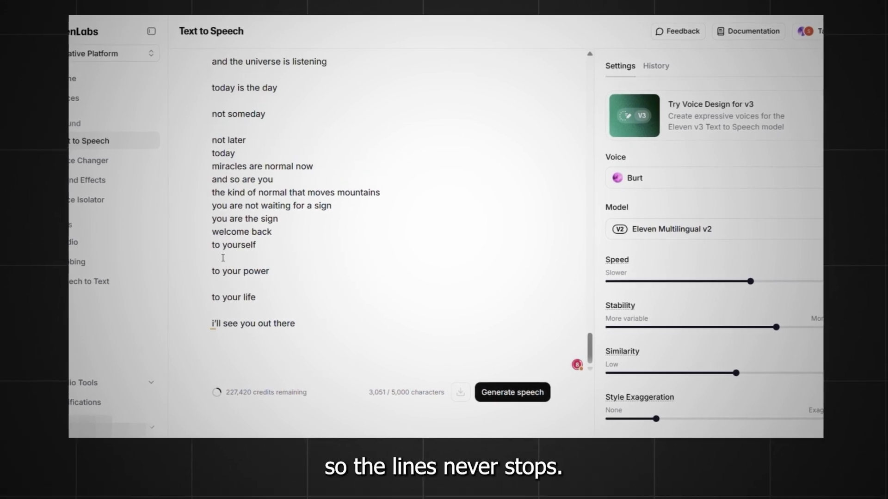
key(BackSpace)
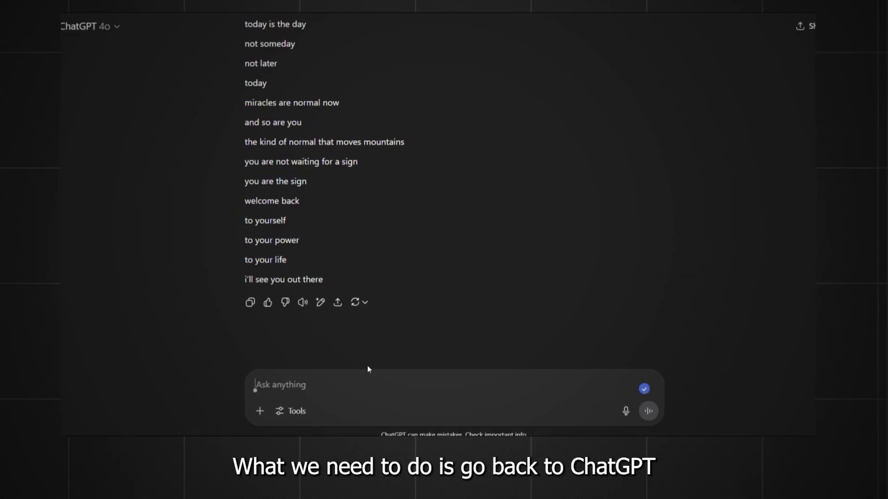
- Have ChatGPT rewrite the text as an ElevenLabs narration script and paste it into Text to Speech
text(Write it as a script so I can put on)
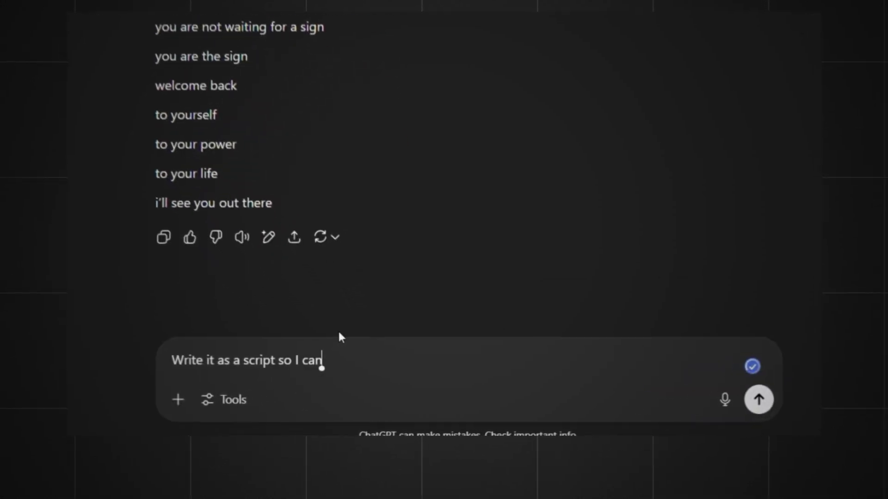
text( elevenlabs and generate v)
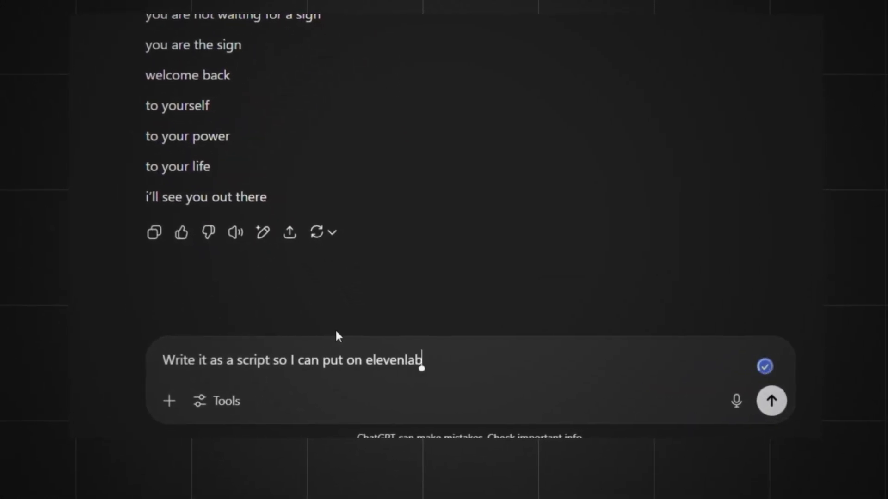
text(oice narration from the script)
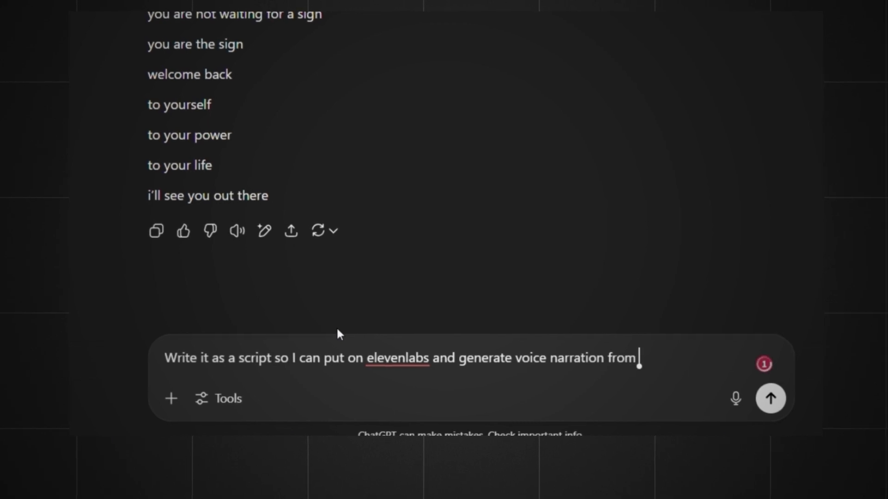
key(Return)
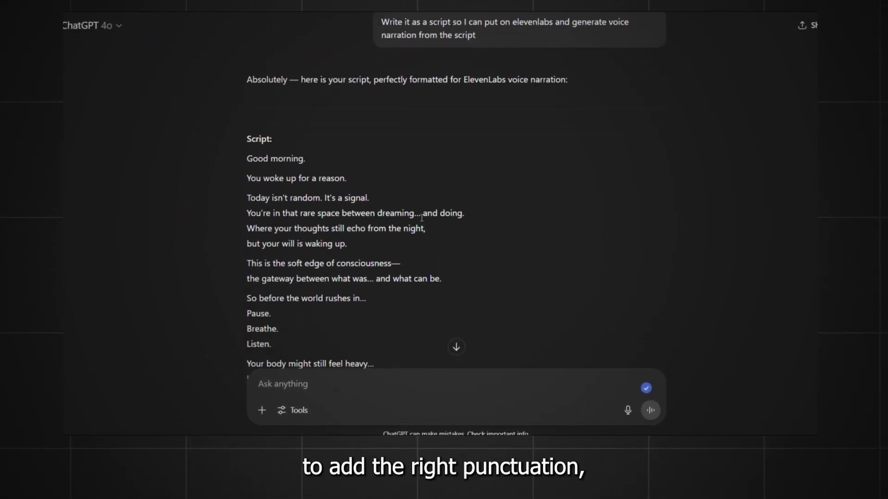
scroll(405, 221, down, 10)
scroll(405, 222, down, 15)
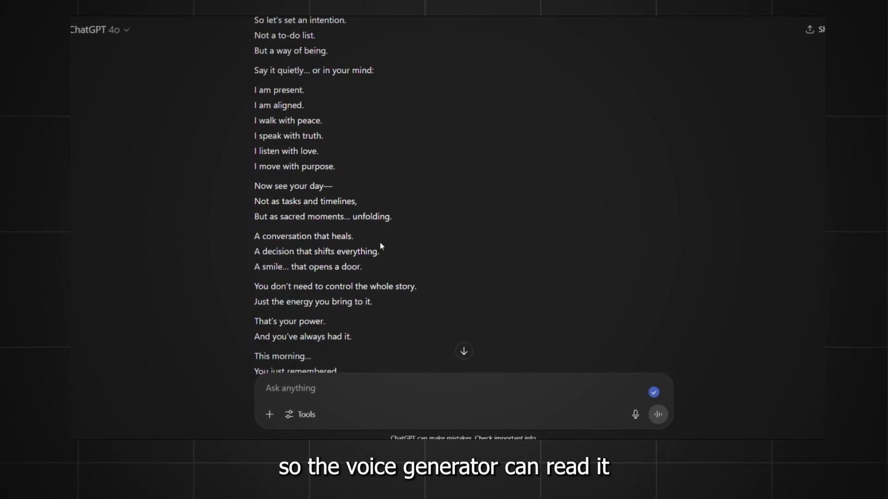
scroll(318, 242, up, 20)
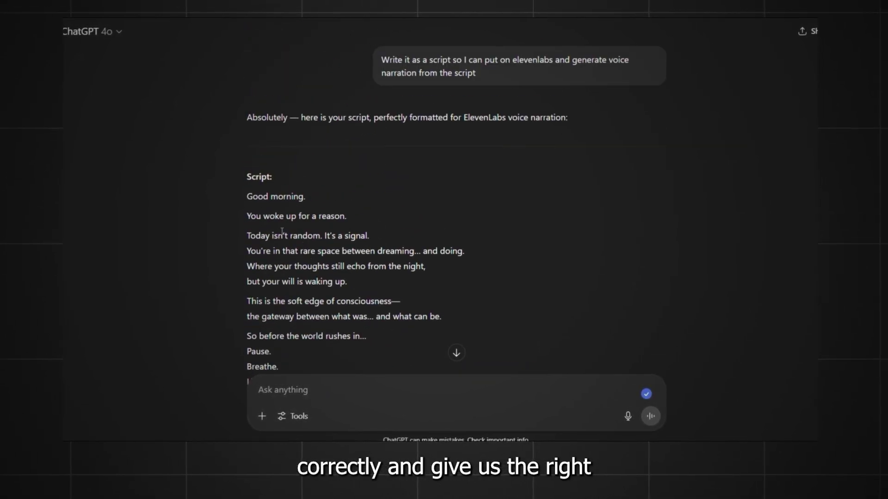
drag(251, 226, 411, 185)
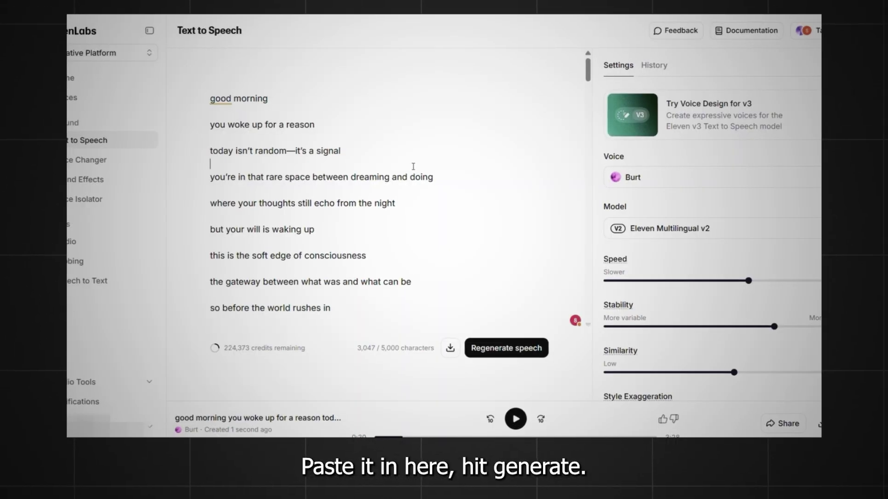
key(ctrl+a)
key(ctrl+v)
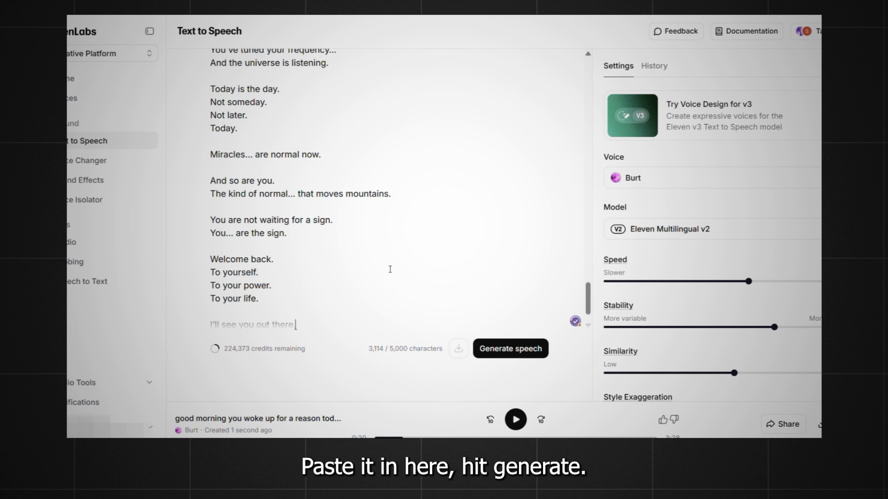
- Generate speech from the pasted script in ElevenLabs
click(520, 354)
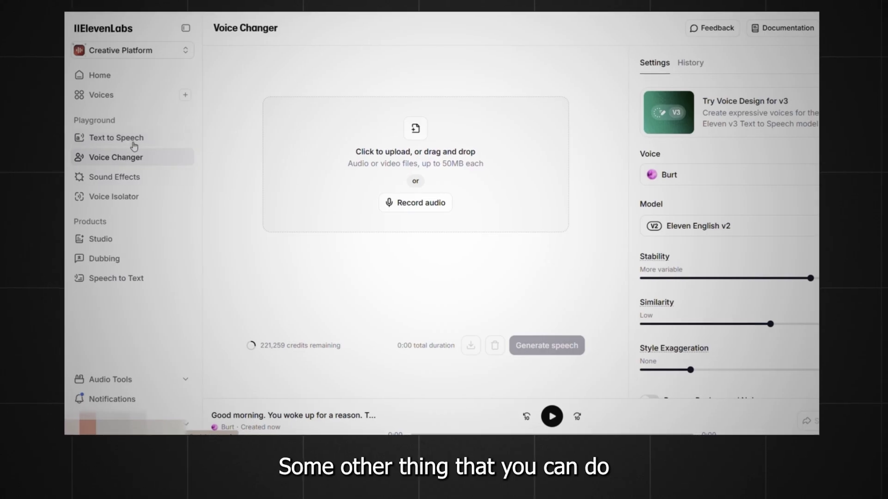
click(111, 138)
click(117, 97)
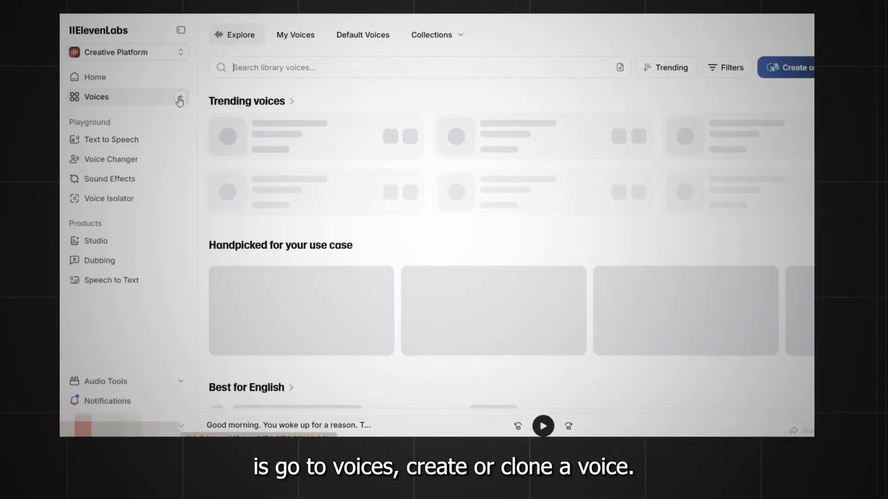
click(786, 69)
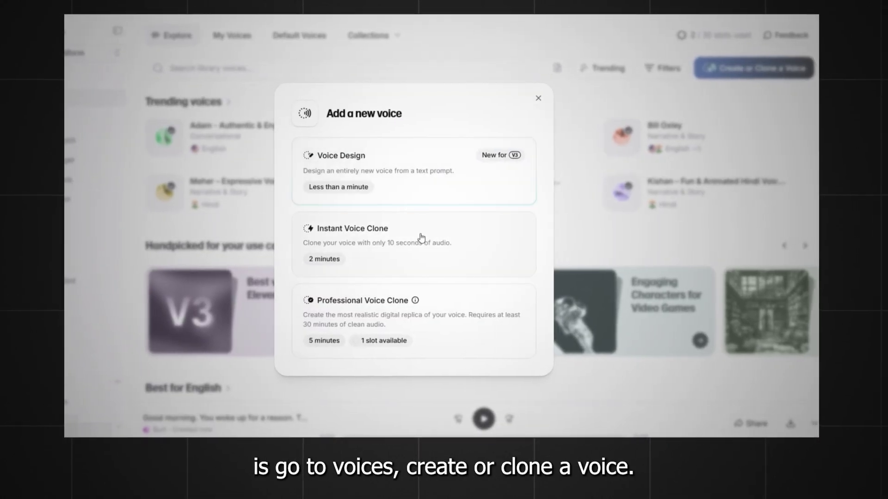
- Create an instant voice clone from copy name.mp3, named Abundance Voice, with English language
click(451, 236)
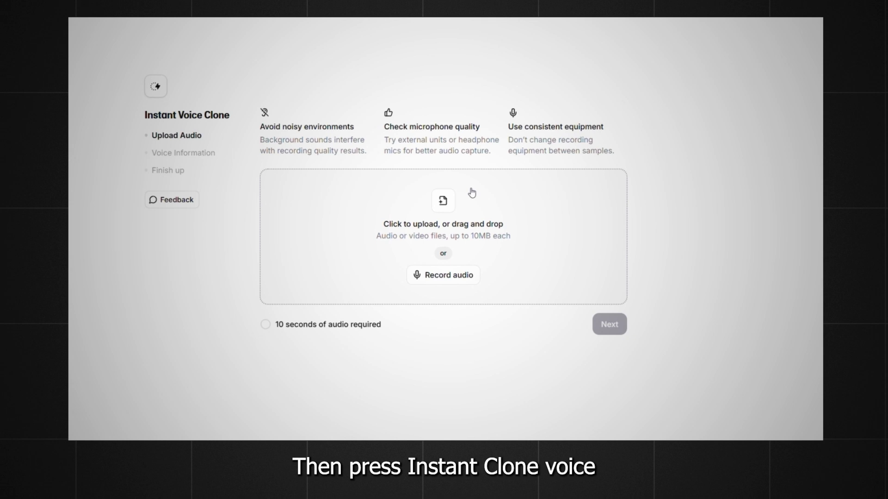
click(465, 222)
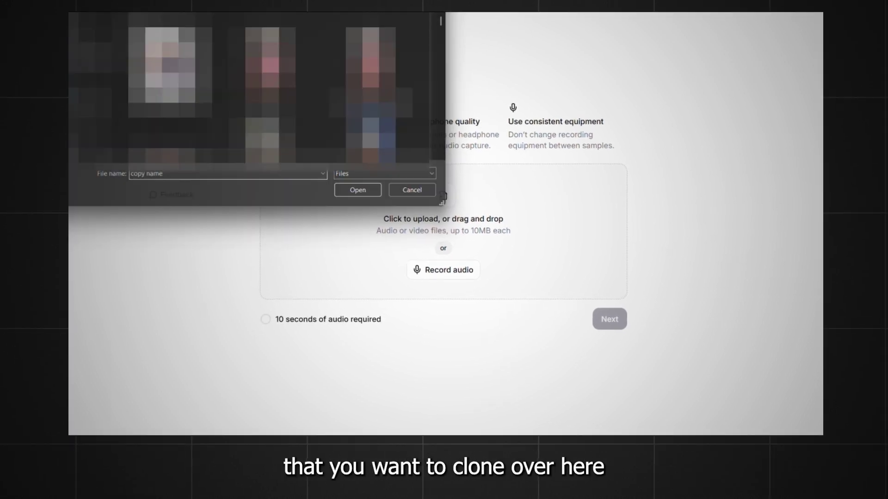
click(356, 190)
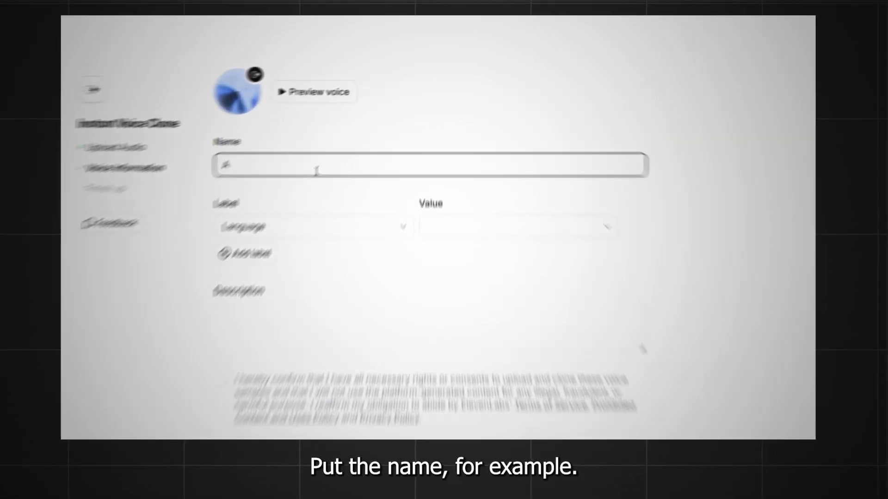
text(bundance Voice)
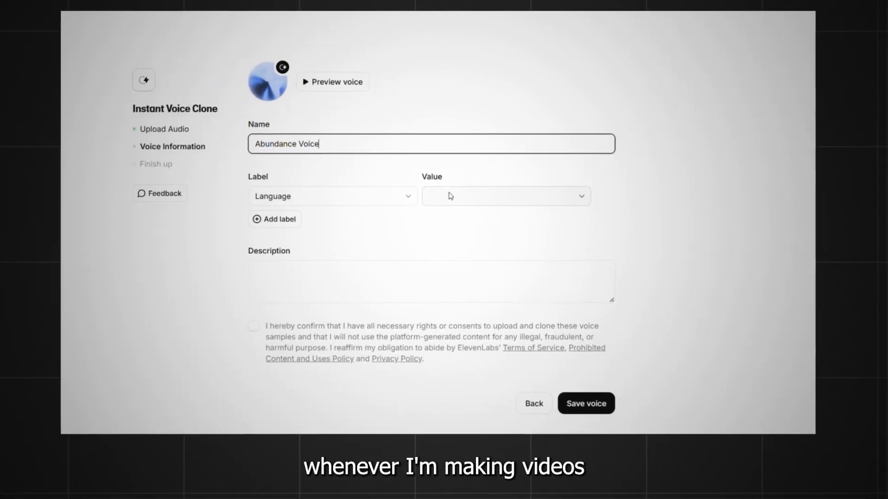
click(451, 196)
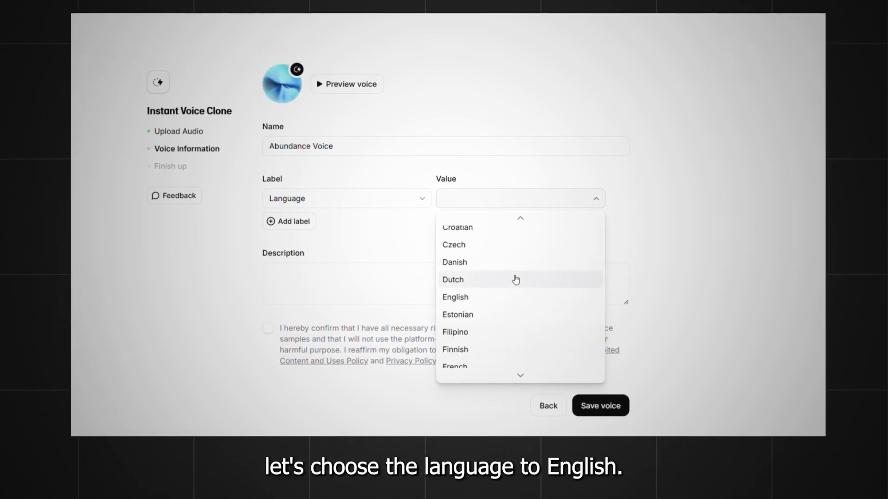
click(496, 297)
scroll(358, 280, down, 2)
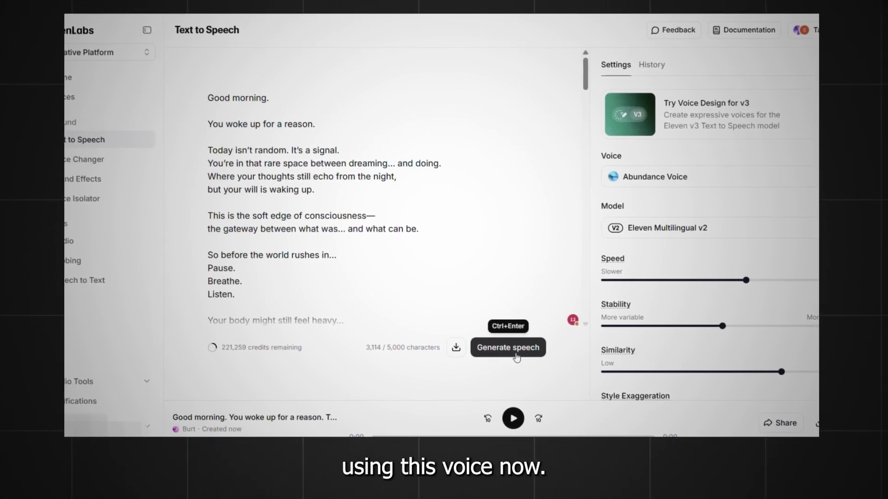
- Generate the script's speech using the cloned Abundance Voice
click(516, 356)
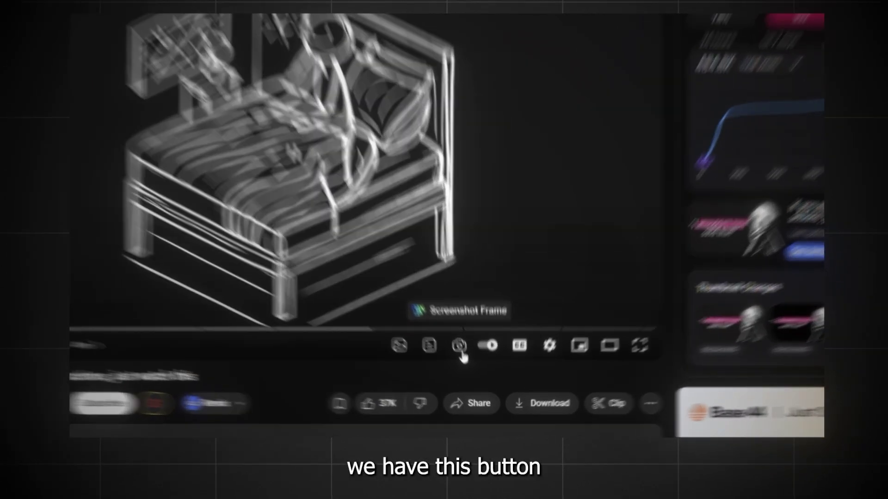
- Capture a still frame of the stick-figure drawing with the player's Screenshot Frame button
click(468, 369)
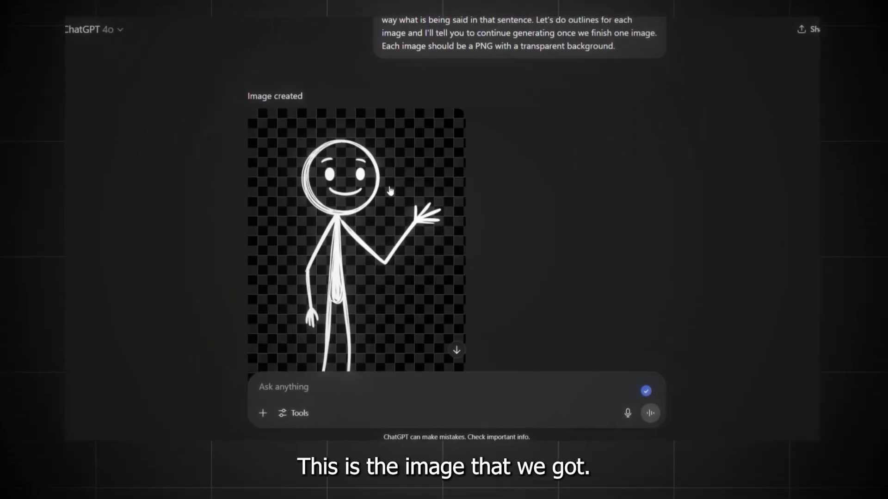
- Review the generated stick-figure images and send 'Continue' to request each next one
scroll(390, 190, down, 3)
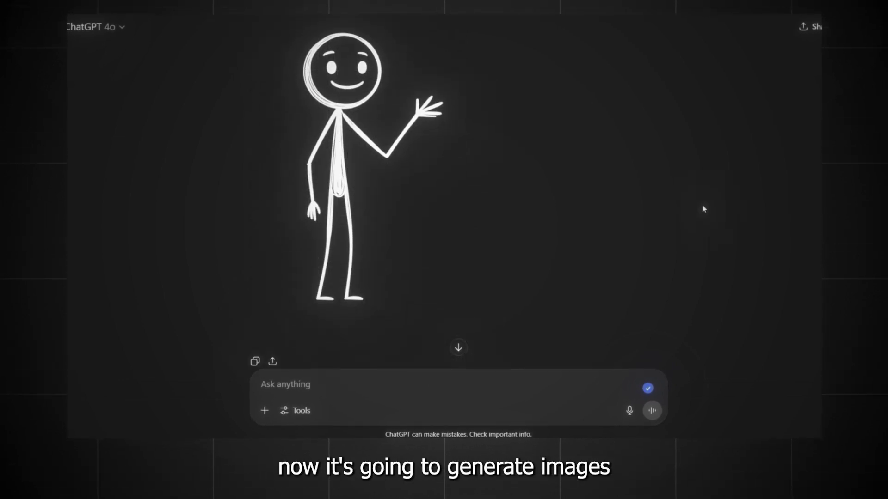
scroll(703, 209, down, 1)
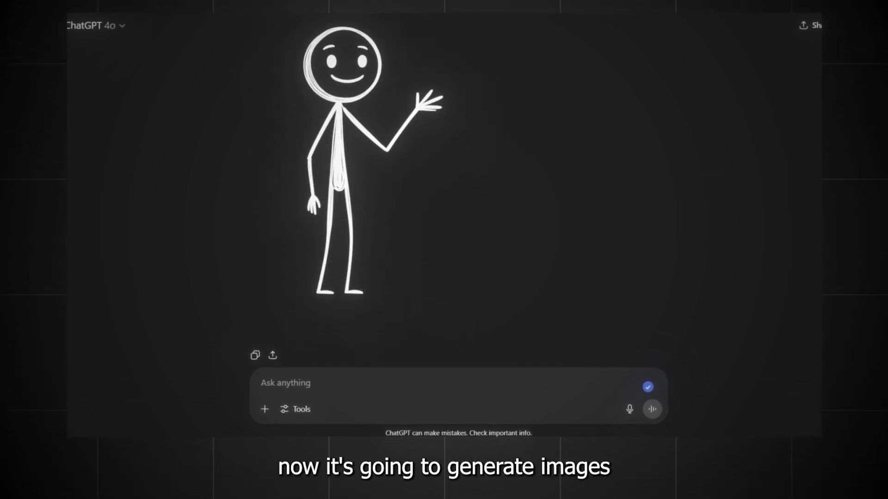
scroll(483, 356, down, 2)
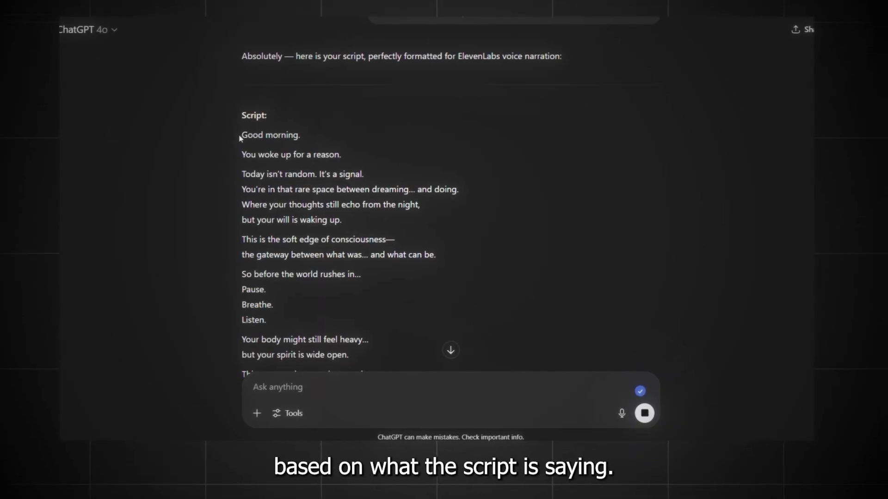
scroll(440, 166, down, 2)
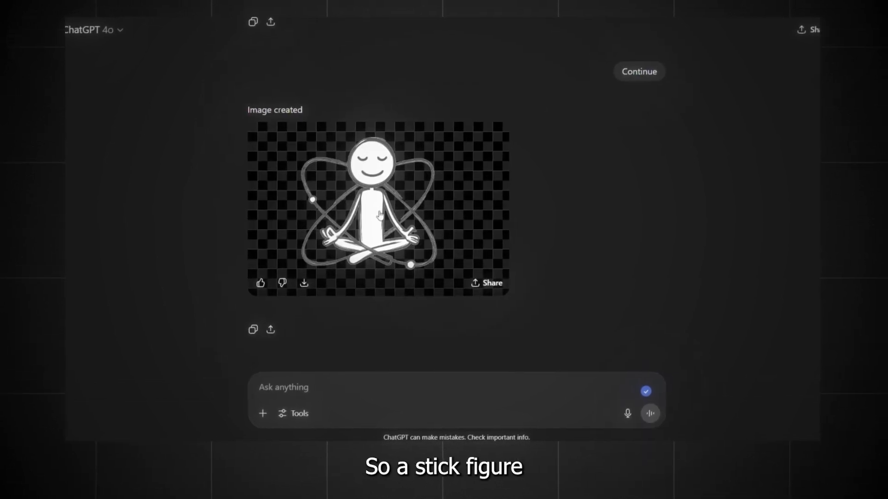
scroll(442, 130, down, 2)
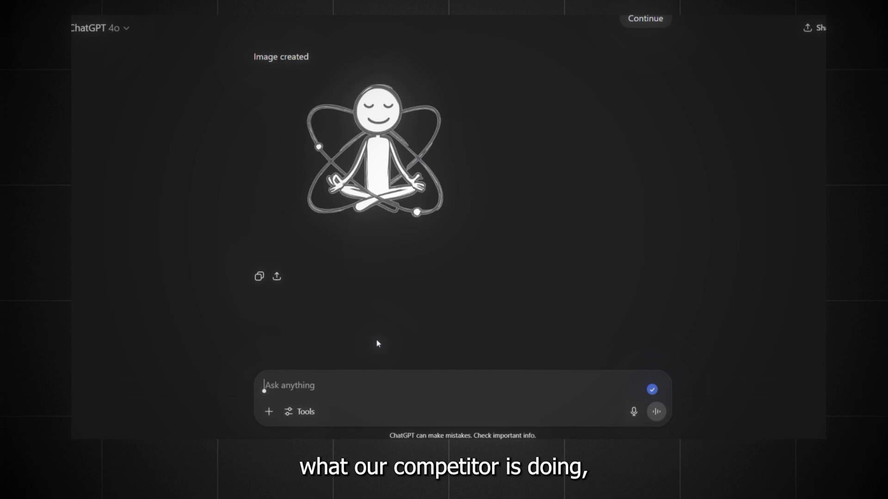
text(Continue)
key(Return)
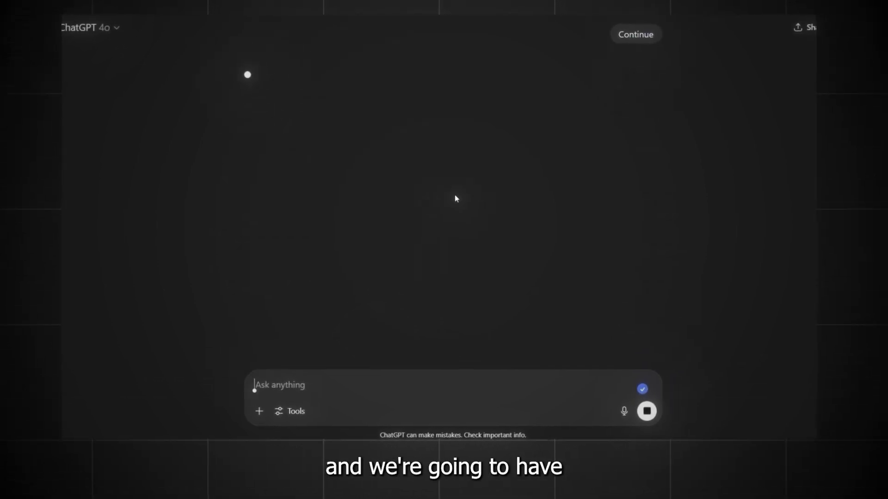
text(Continu)
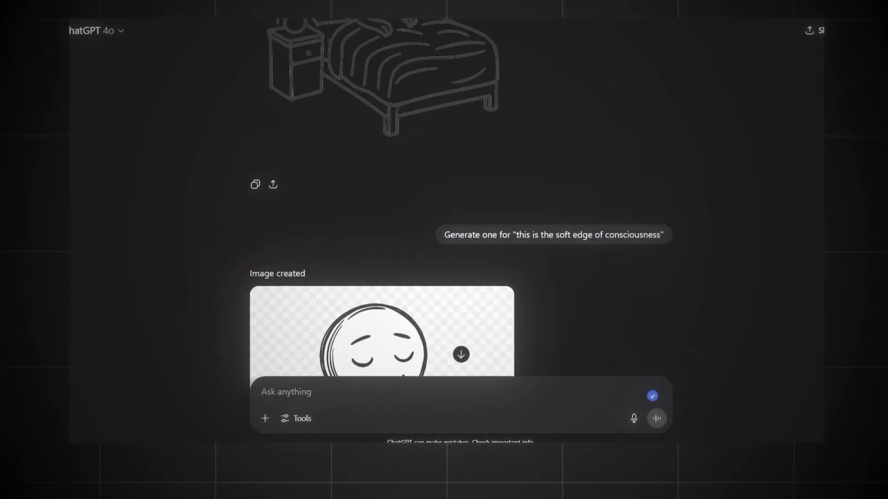
scroll(443, 208, down, 6)
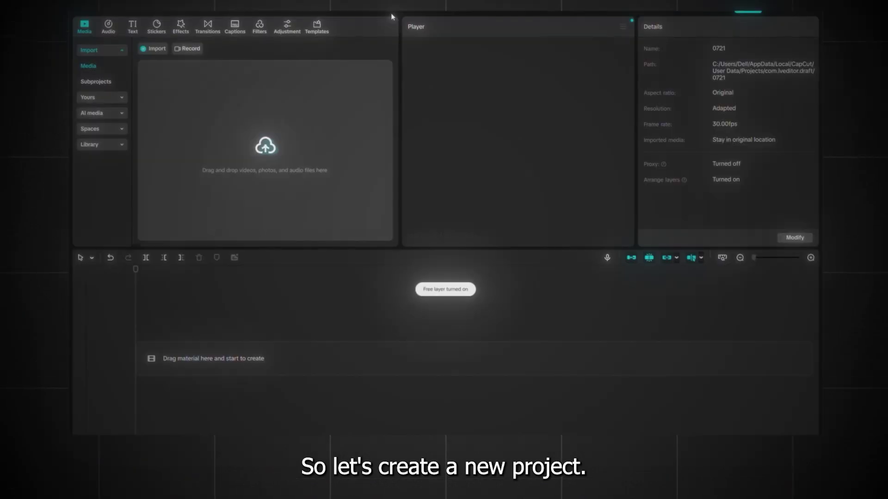
- Import the narration mp3 and eight stick-figure images, placing the narration at the timeline start
drag(300, 185, 333, 204)
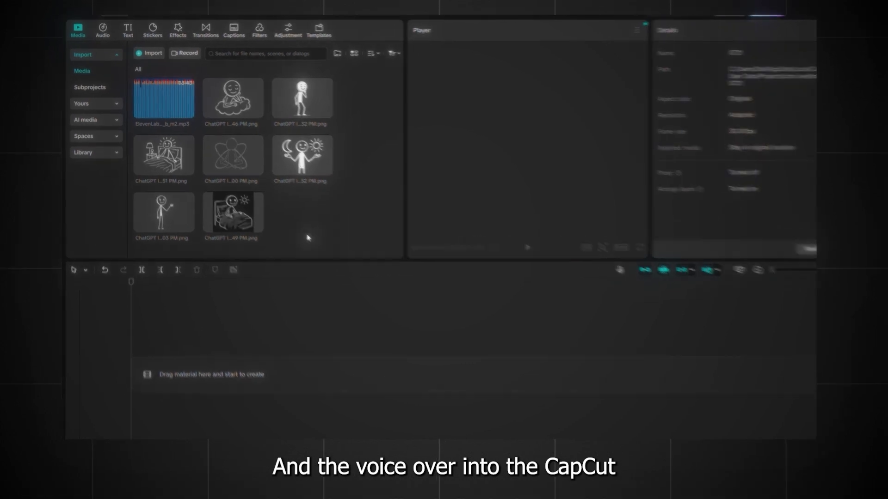
drag(171, 104, 205, 335)
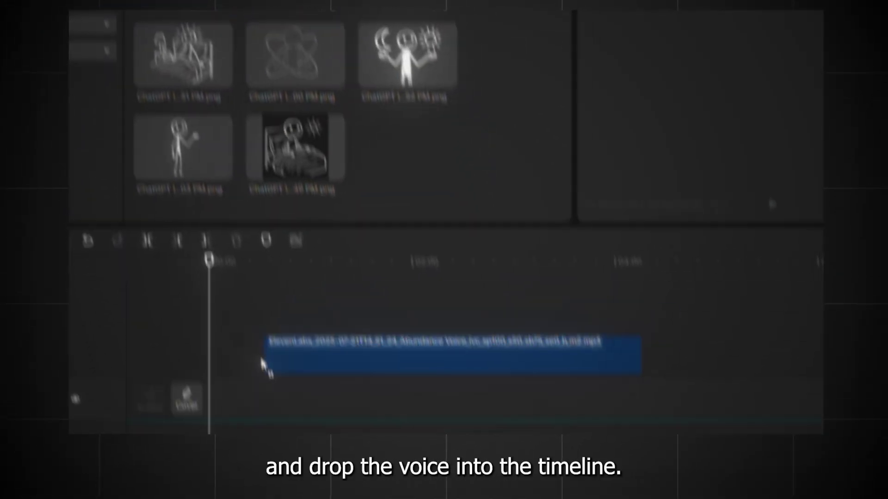
drag(260, 356, 191, 349)
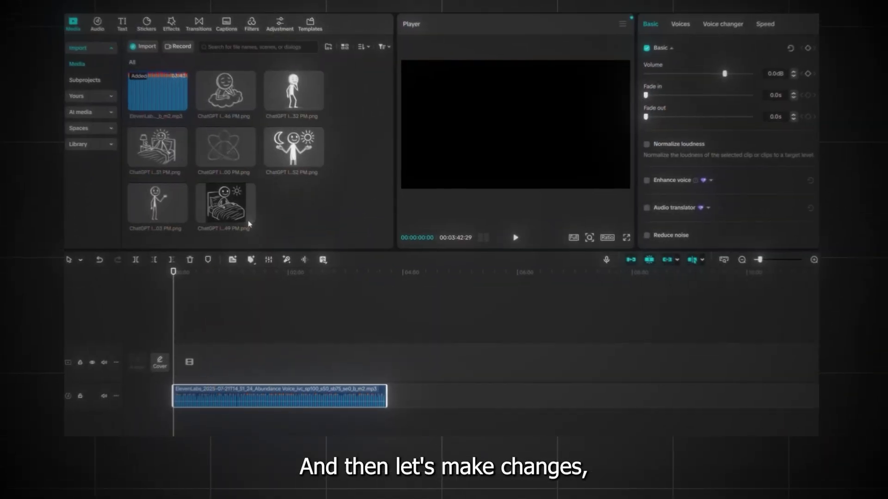
- Split the narration at each silent pause with Ctrl+B and slide clips left to close gaps
click(155, 364)
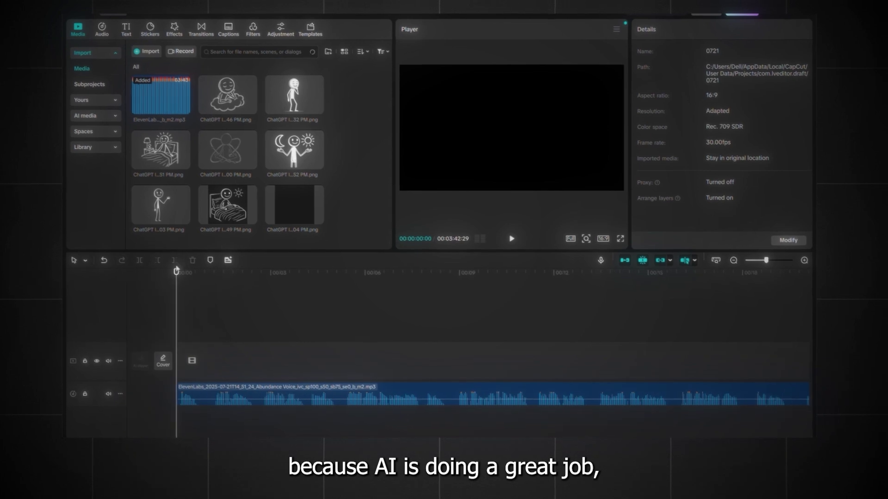
click(277, 396)
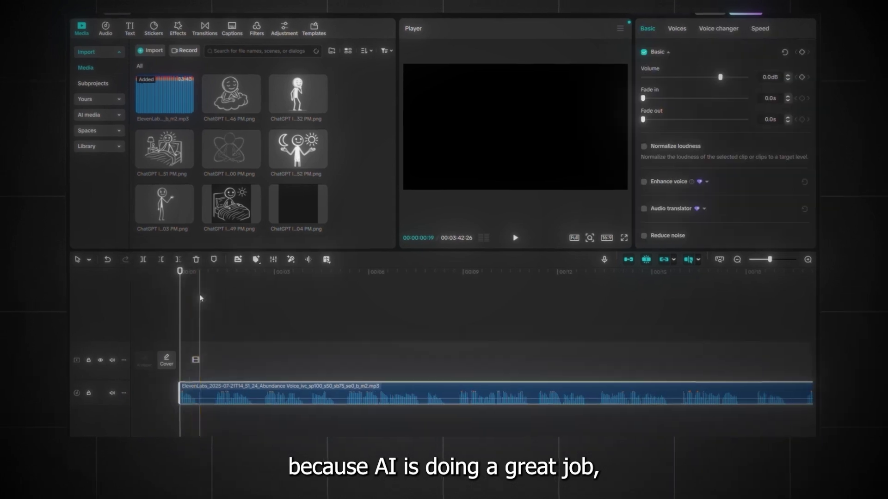
click(214, 271)
key(ctrl+b)
click(233, 272)
key(ctrl+b)
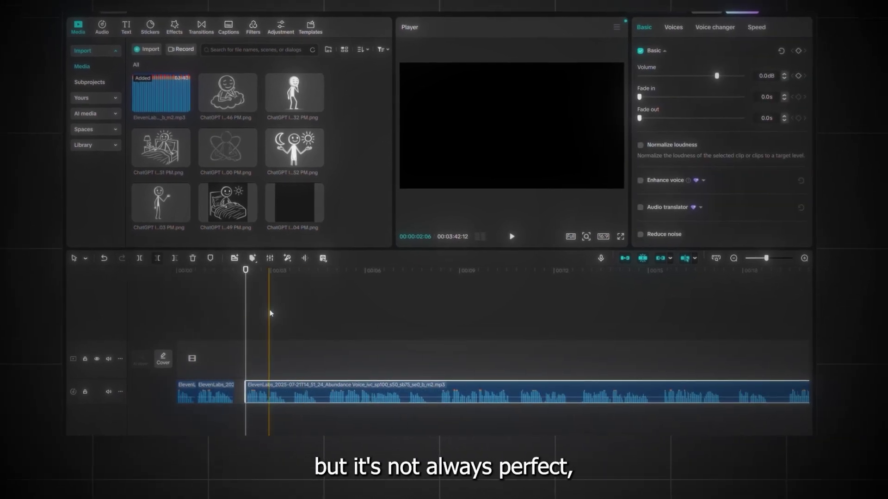
click(274, 271)
key(ctrl+b)
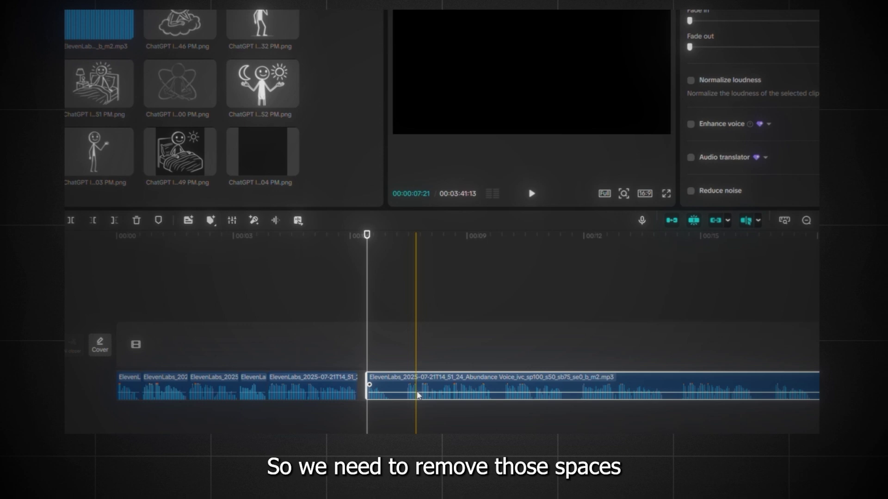
drag(417, 395, 408, 396)
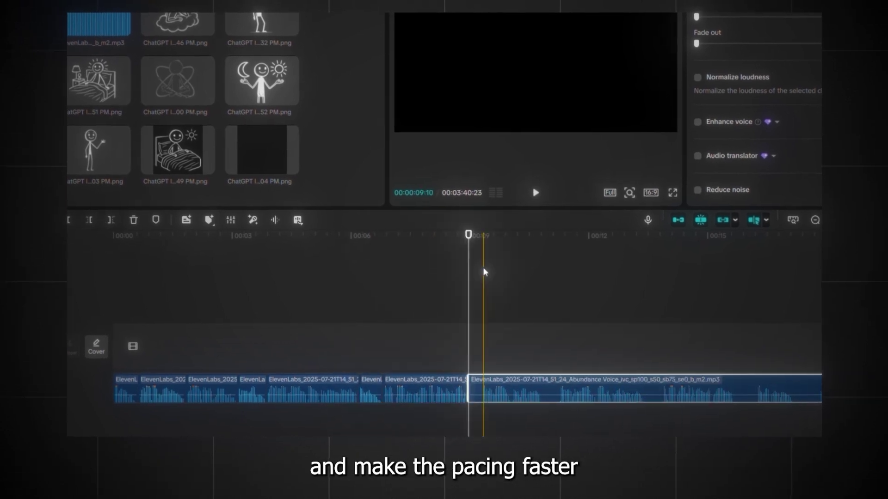
click(479, 271)
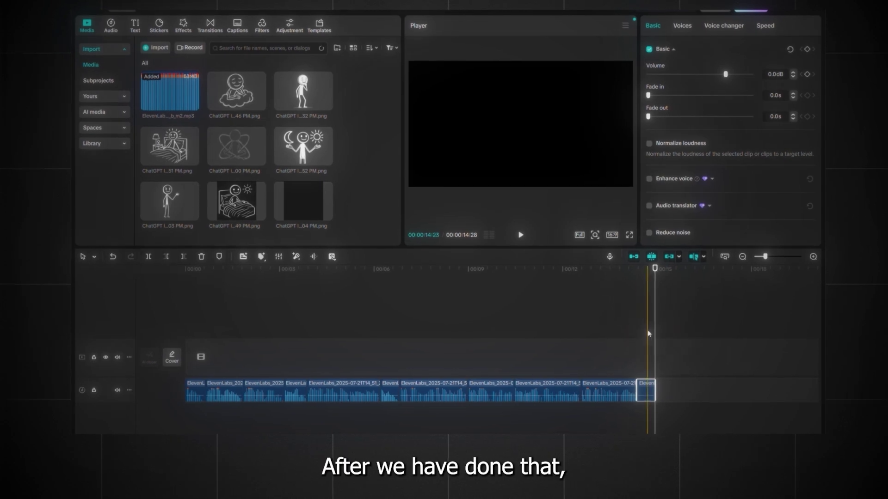
scroll(436, 353, down, 5)
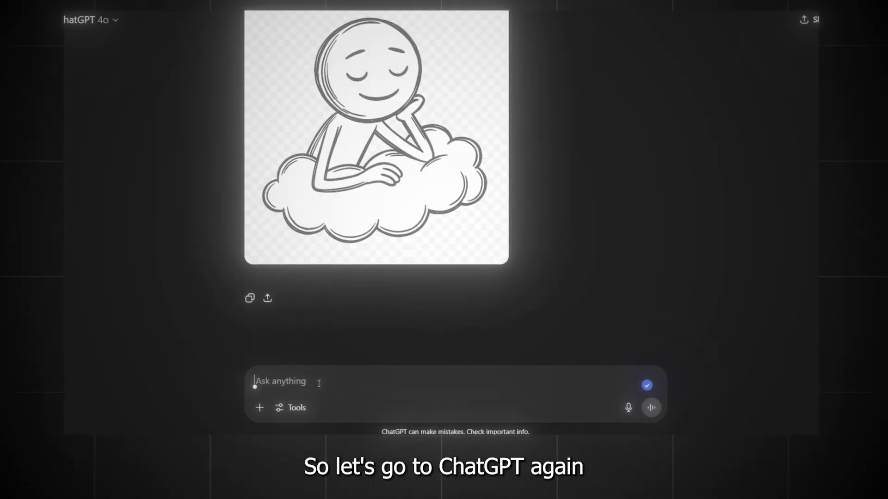
- Ask ChatGPT 'Can you generate an image of just the background color'
text(n you generate )
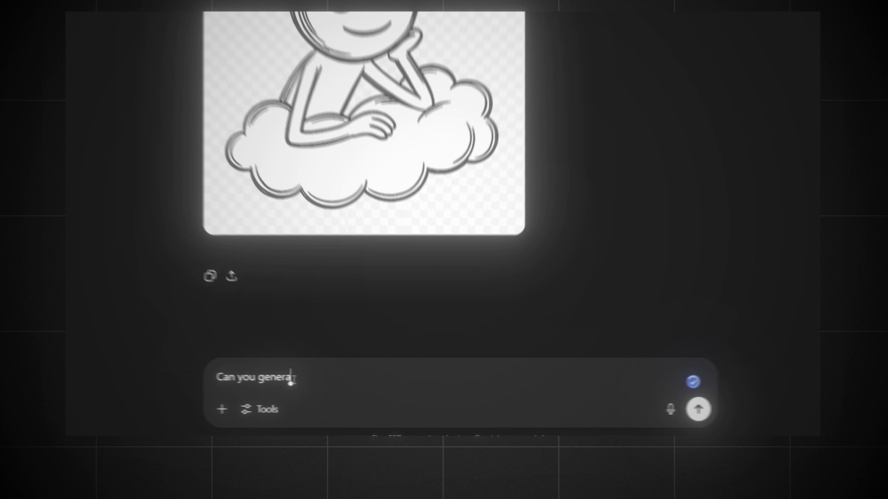
text(an image of just hte ba)
key(BackSpace)
key(BackSpace)
key(BackSpace)
key(BackSpace)
key(BackSpace)
key(BackSpace)
text(the background color)
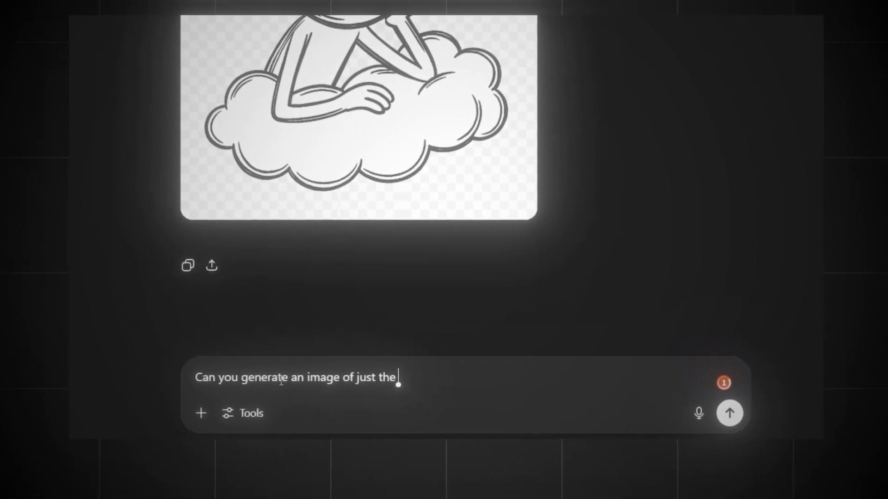
key(Return)
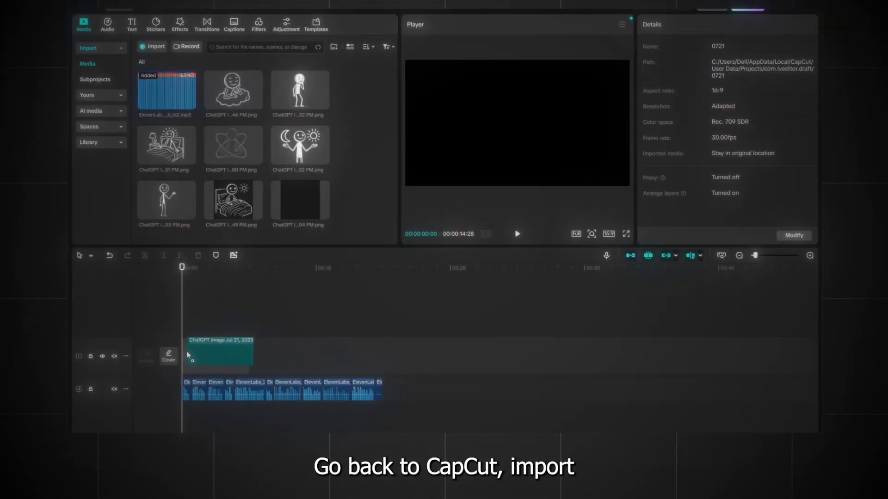
- Stretch the background clip to the narration's length and set a 16:9 canvas it fills
click(222, 356)
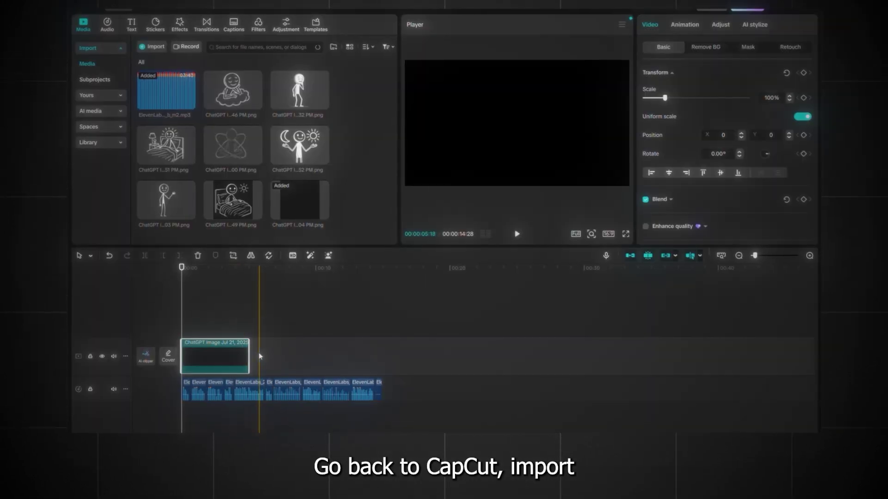
drag(252, 356, 375, 356)
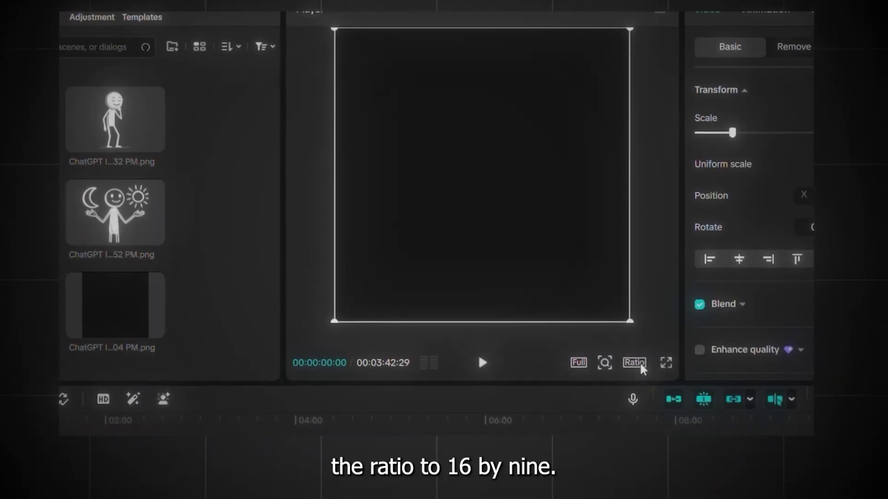
click(641, 365)
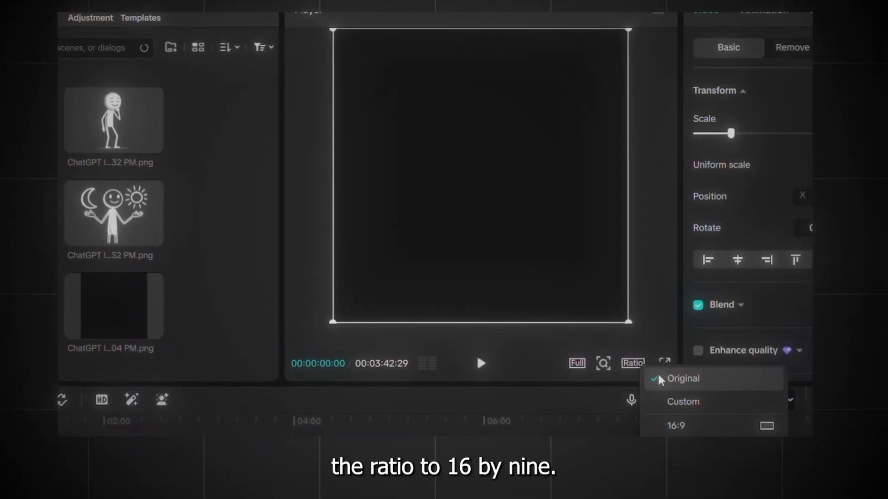
click(717, 425)
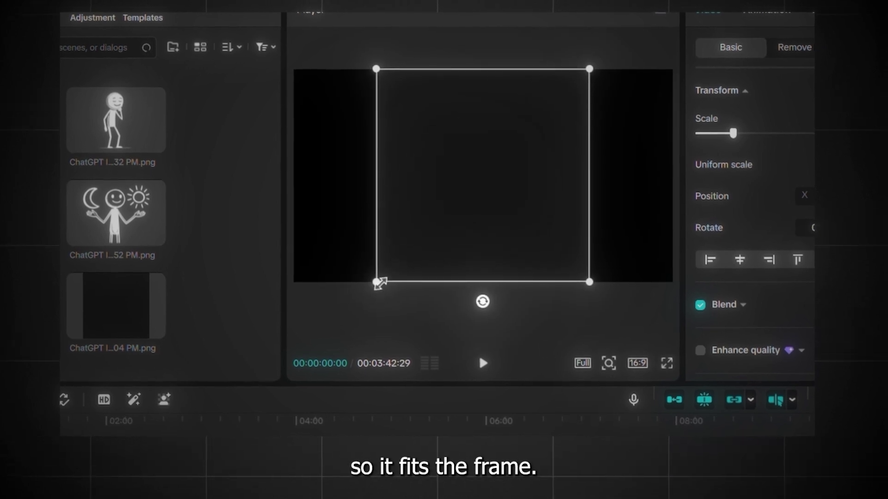
drag(377, 281, 276, 378)
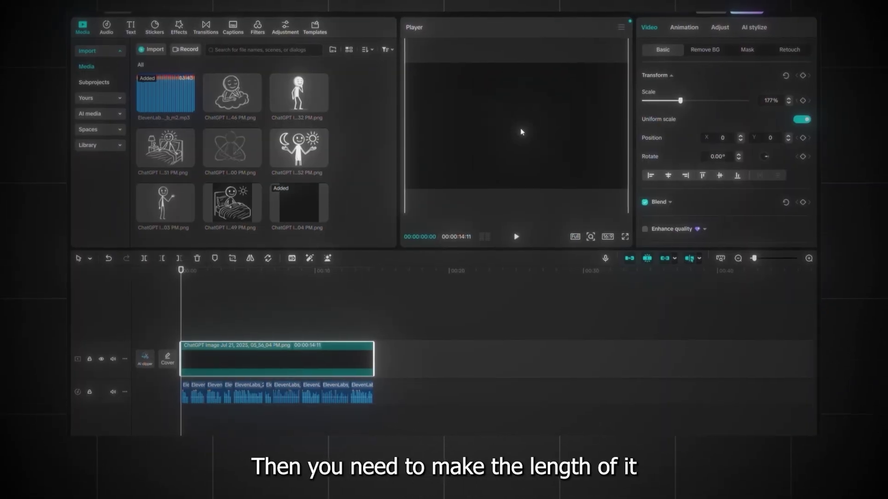
- Add three stick-figure images, including the one in bed, on a track above, trimming the first
drag(162, 206, 204, 313)
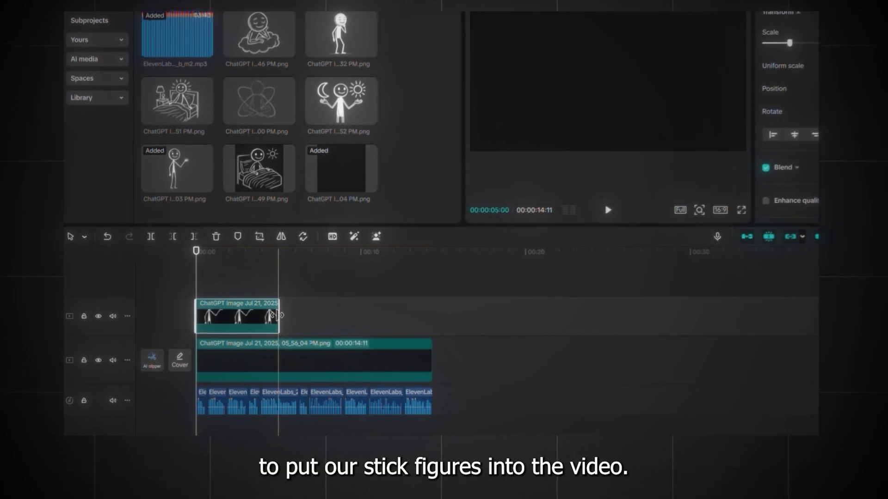
drag(280, 316, 227, 328)
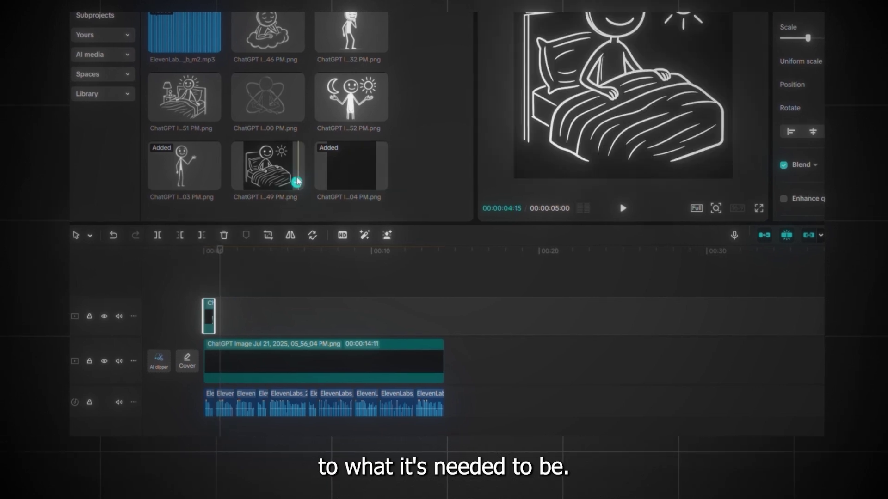
drag(184, 124, 192, 323)
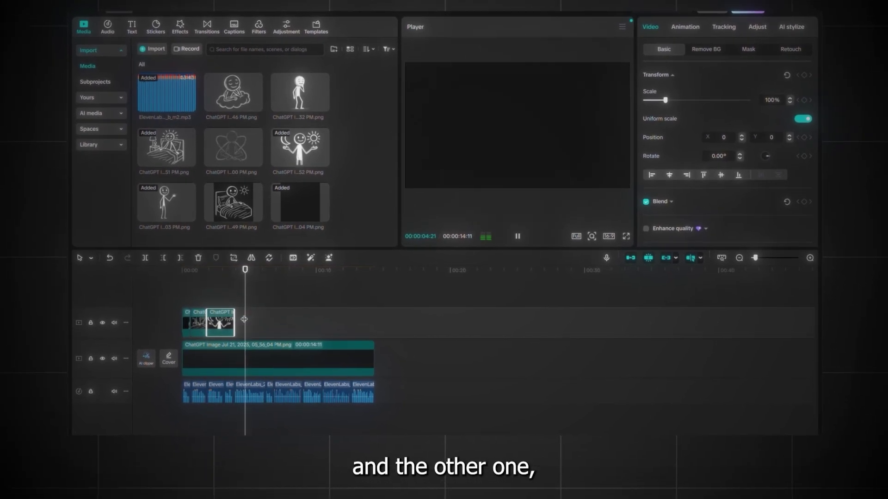
drag(258, 159, 252, 323)
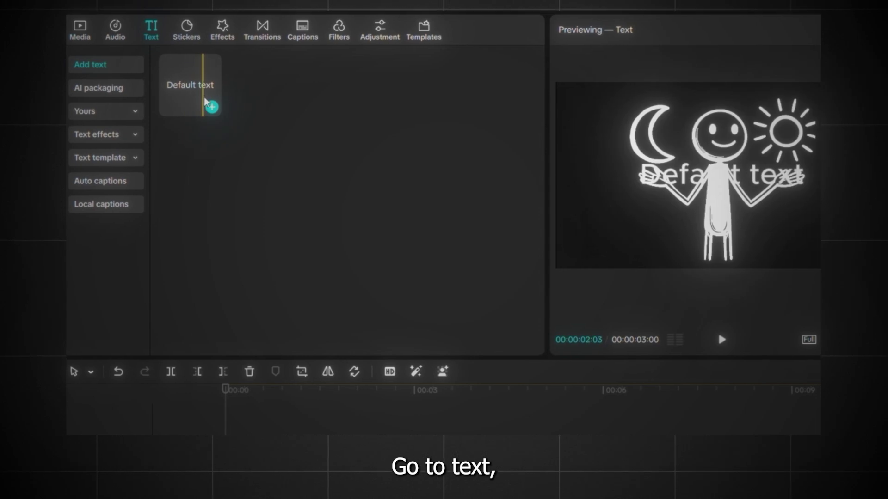
- Add a 'GOOD MORNING' default text in Rubik-Bold font and export the video at 1080P
click(211, 107)
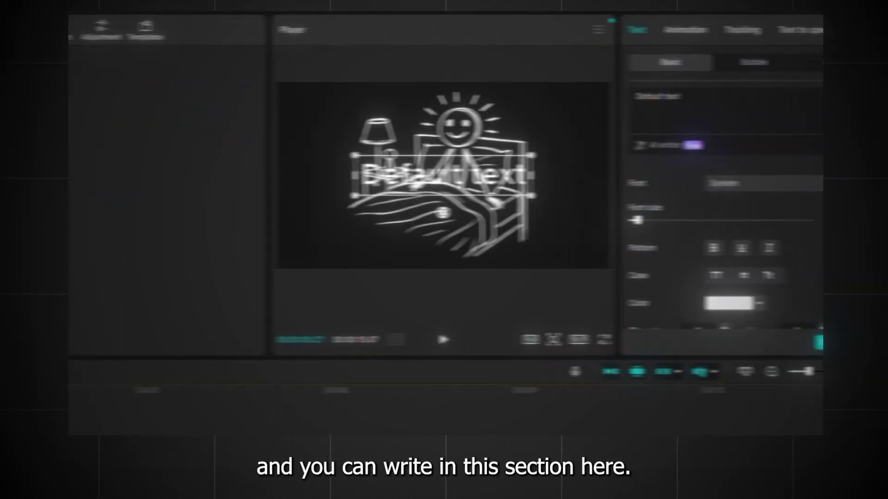
text(GOOD MORNI)
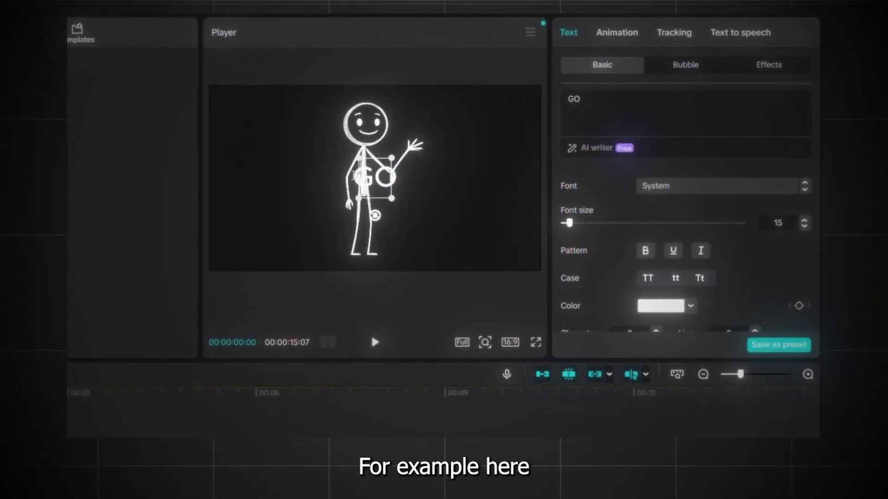
text(NG)
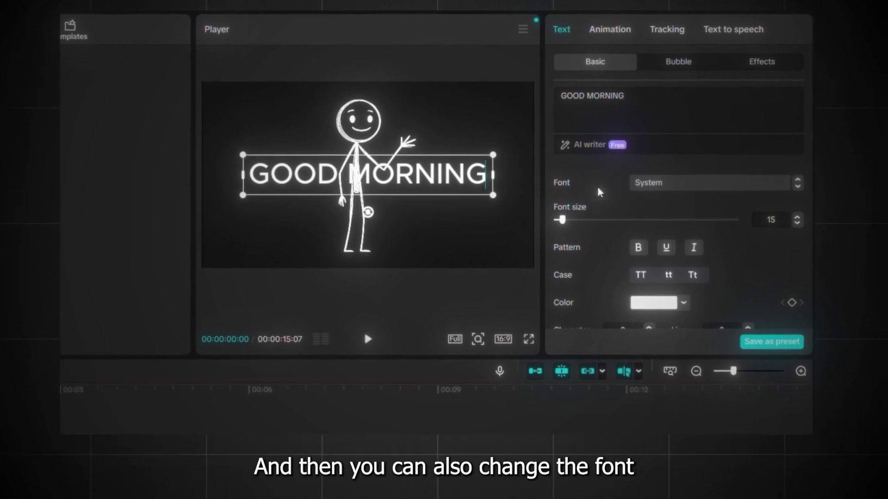
click(645, 188)
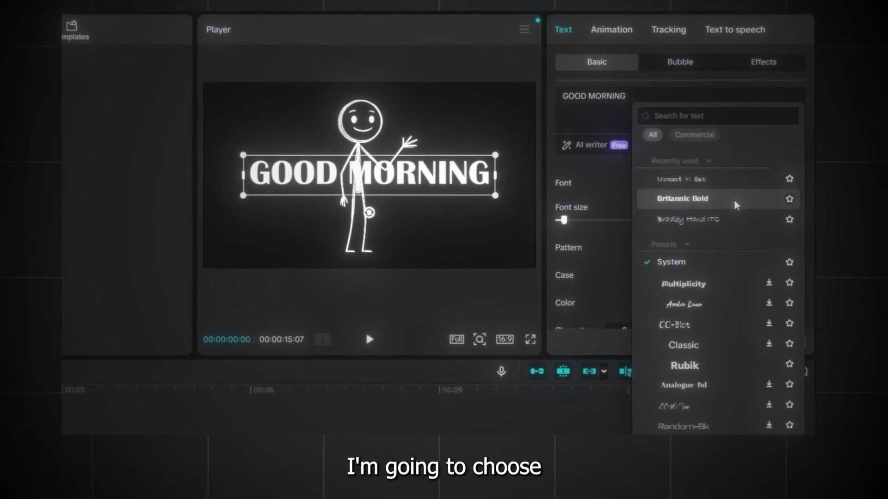
click(712, 364)
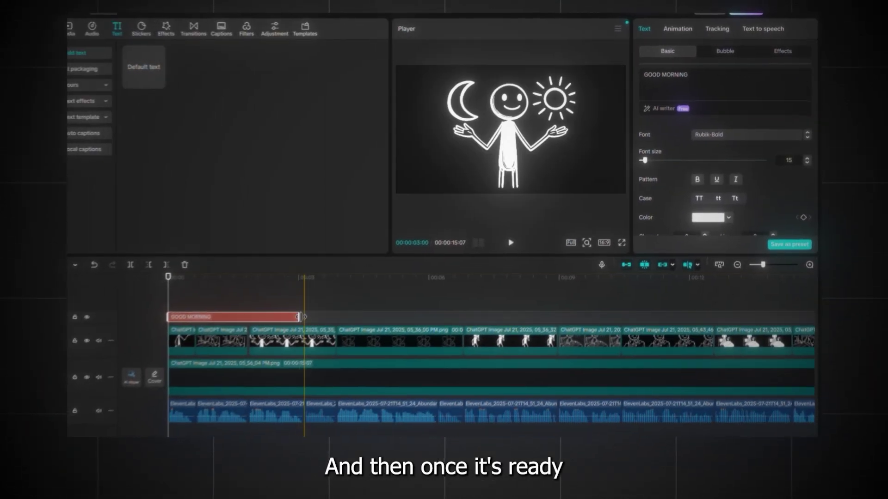
click(744, 15)
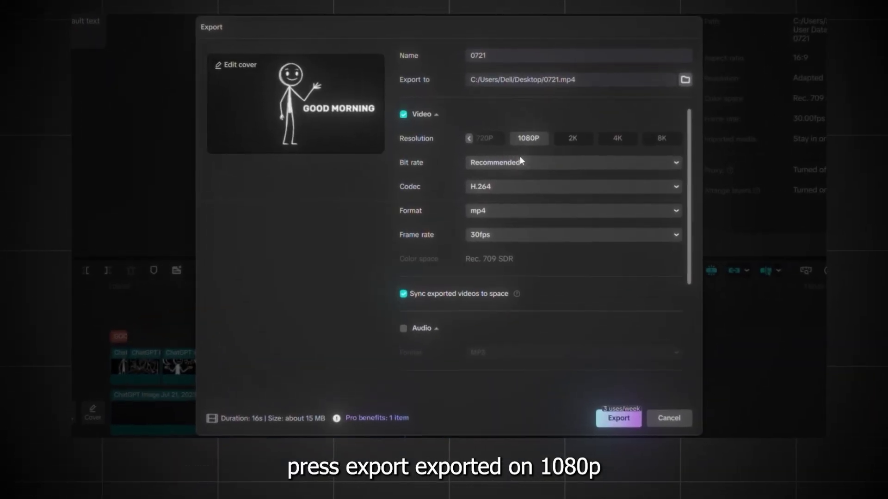
click(620, 420)
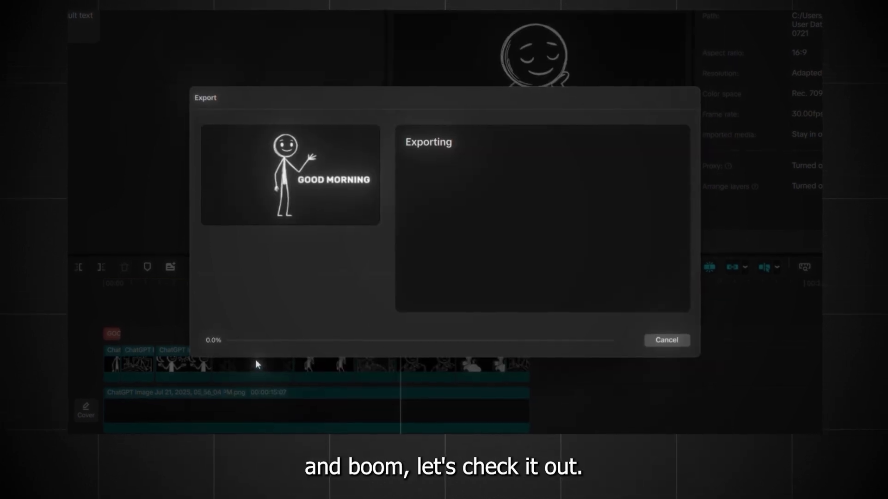